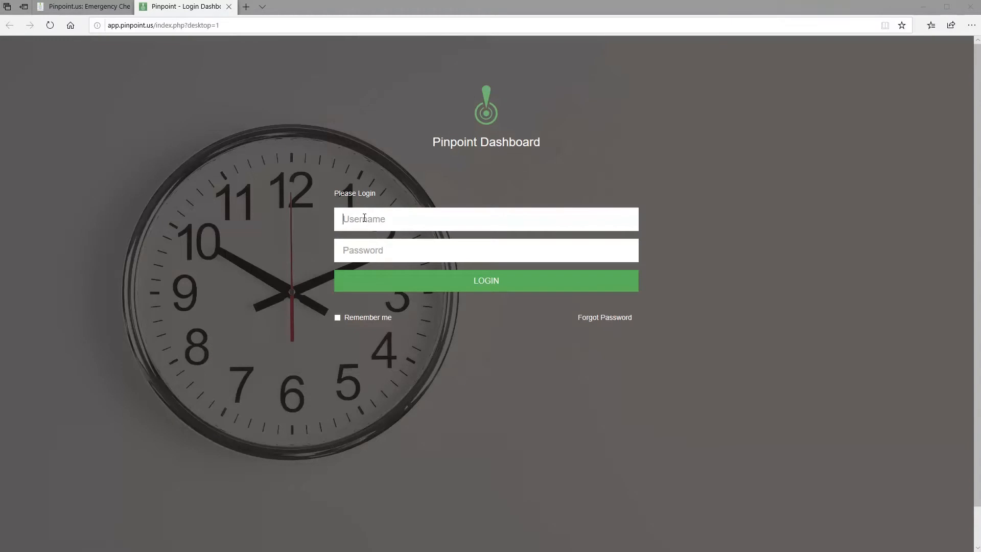
Step: Sign in to Pinpoint Dashboard using the saved login details
{"action": "left_click", "coordinate": [366, 218]}
{"action": "left_click", "coordinate": [373, 237]}
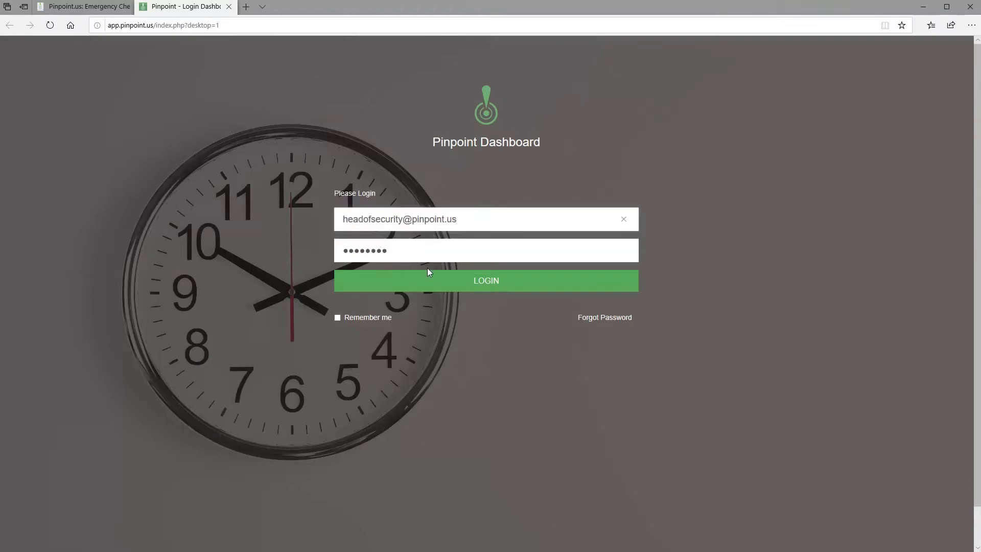
{"action": "left_click", "coordinate": [445, 281]}
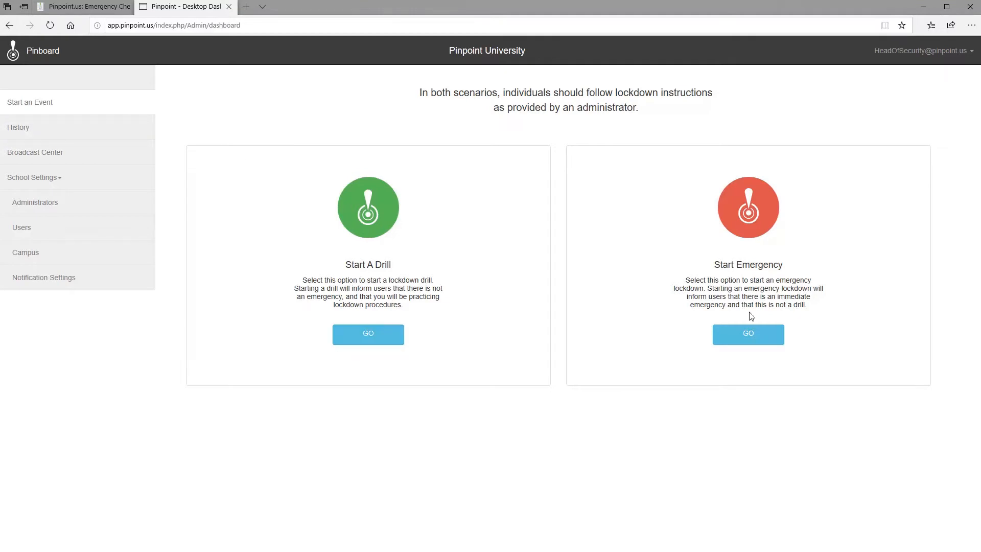
Step: Browse History and Broadcast Center, then open School Settings > Administrators
{"action": "left_click", "coordinate": [69, 135]}
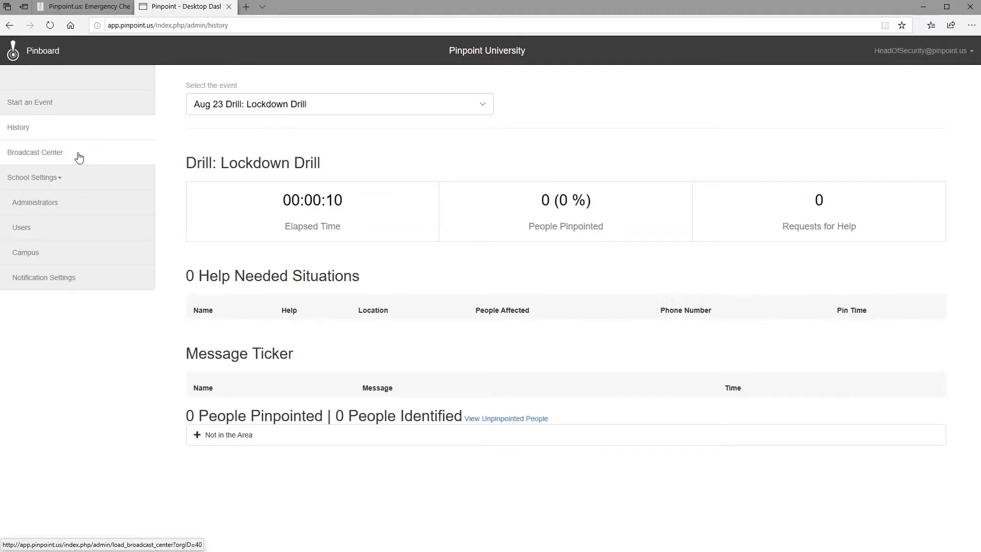
{"action": "left_click", "coordinate": [78, 157]}
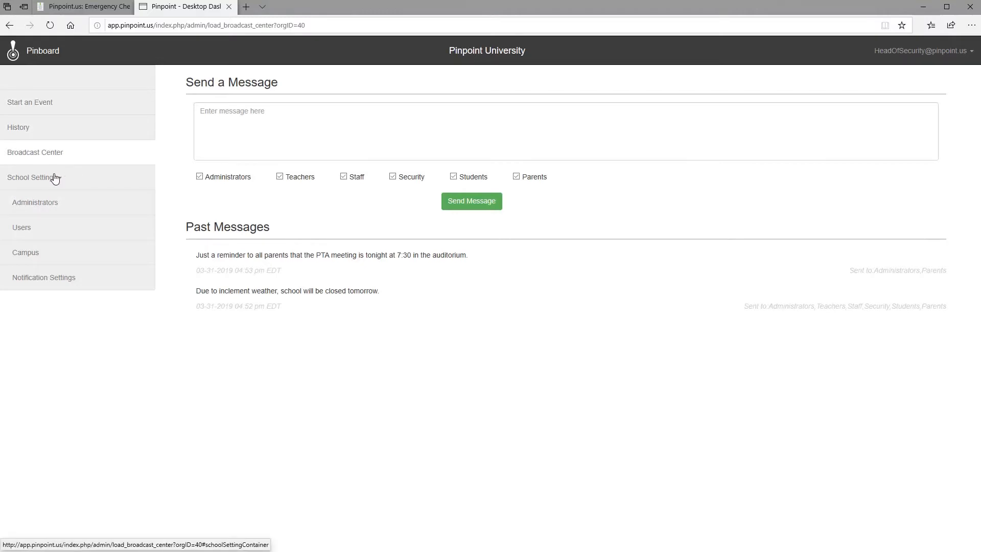
{"action": "left_click", "coordinate": [50, 210]}
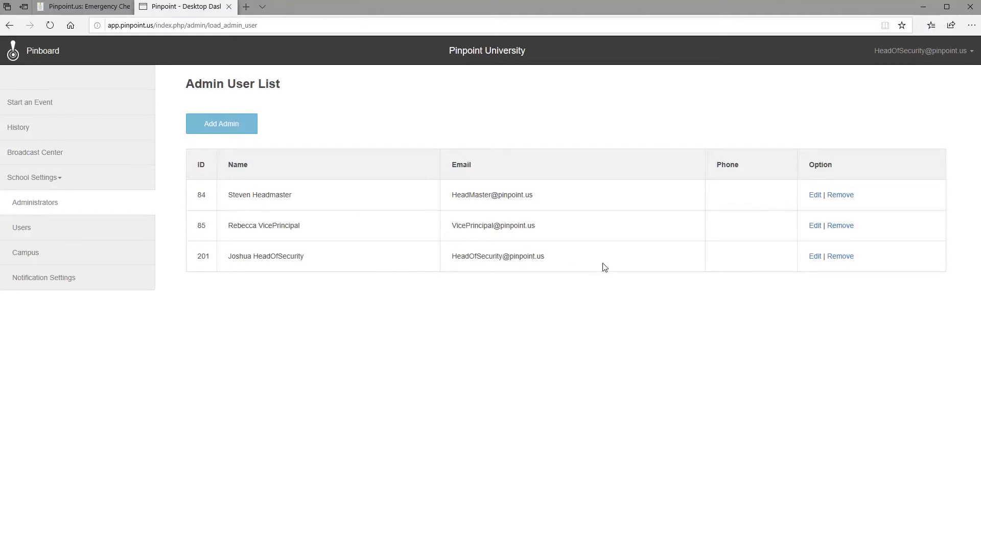
Step: Start a new administrator and enter its e-mail, password and password confirmation
{"action": "left_click", "coordinate": [226, 124]}
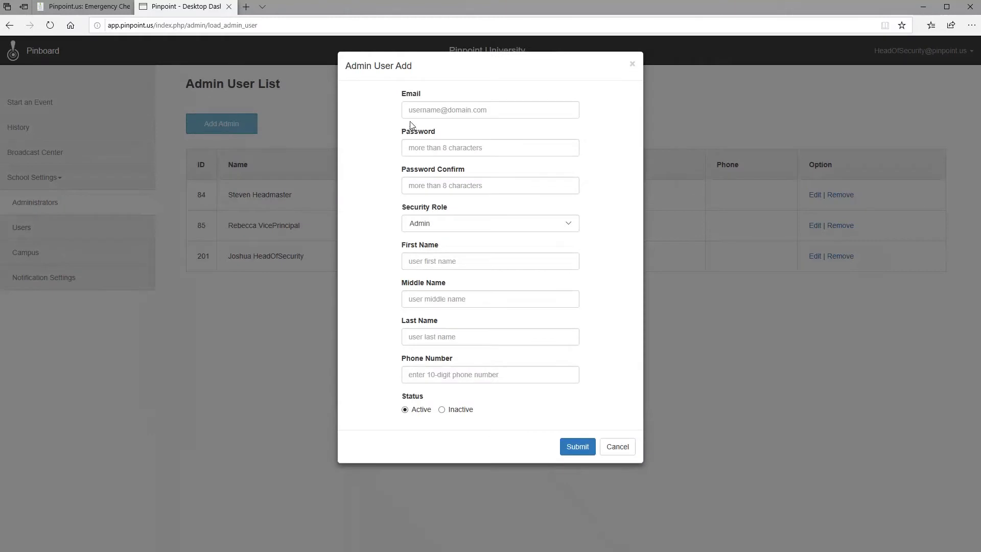
{"action": "left_click", "coordinate": [433, 111]}
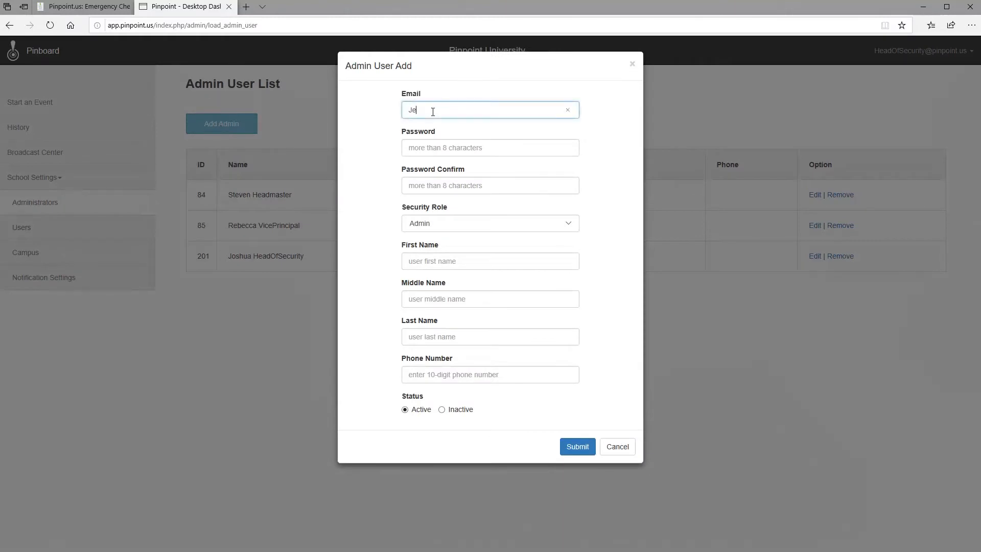
{"action": "key", "text": "Tab"}
{"action": "type", "text": "********"}
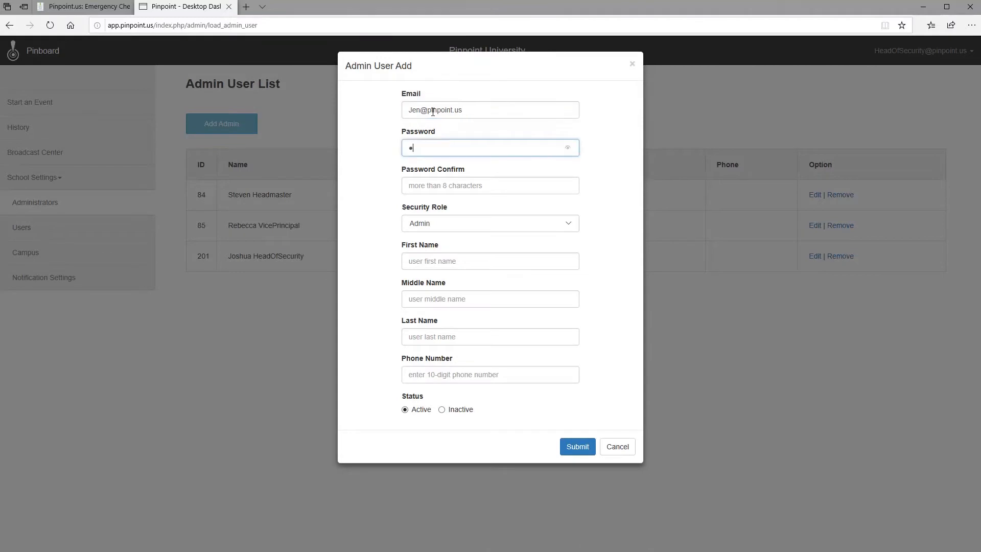
{"action": "key", "text": "Tab"}
{"action": "type", "text": "********"}
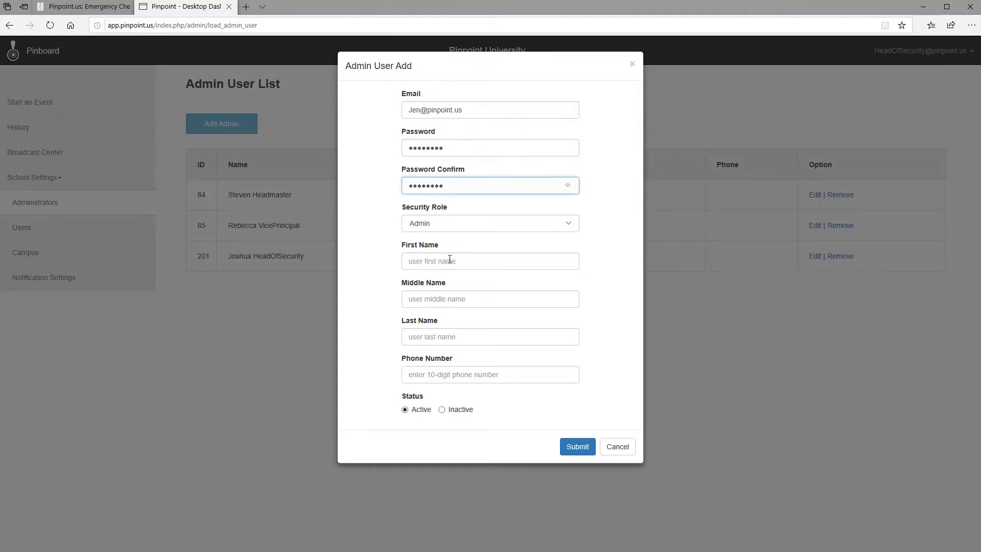
Step: Enter the admin's first and last name, submit it, and dismiss the save-password prompt
{"action": "left_click", "coordinate": [449, 262]}
{"action": "type", "text": "Jen"}
{"action": "key", "text": "Tab"}
{"action": "key", "text": "Tab"}
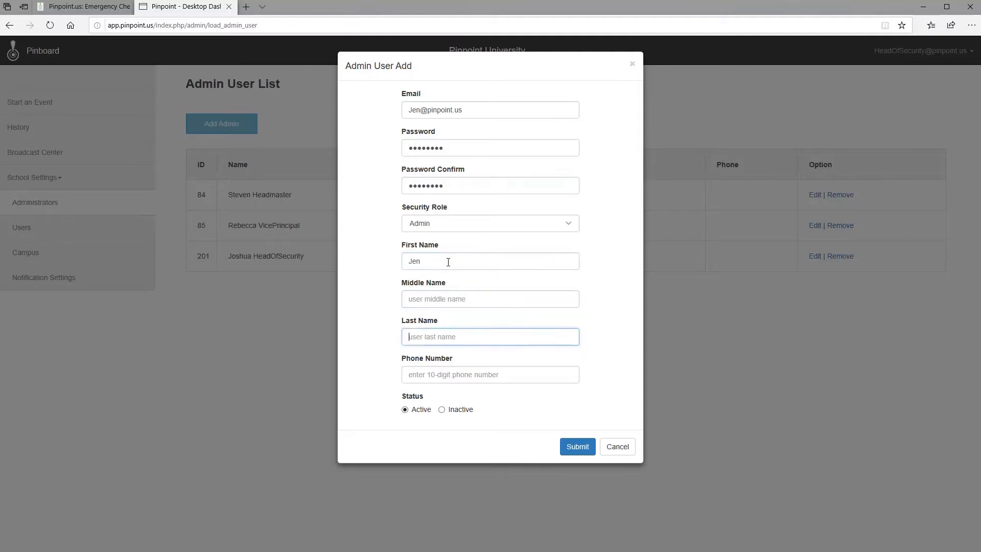
{"action": "type", "text": "operations"}
{"action": "left_click", "coordinate": [582, 455]}
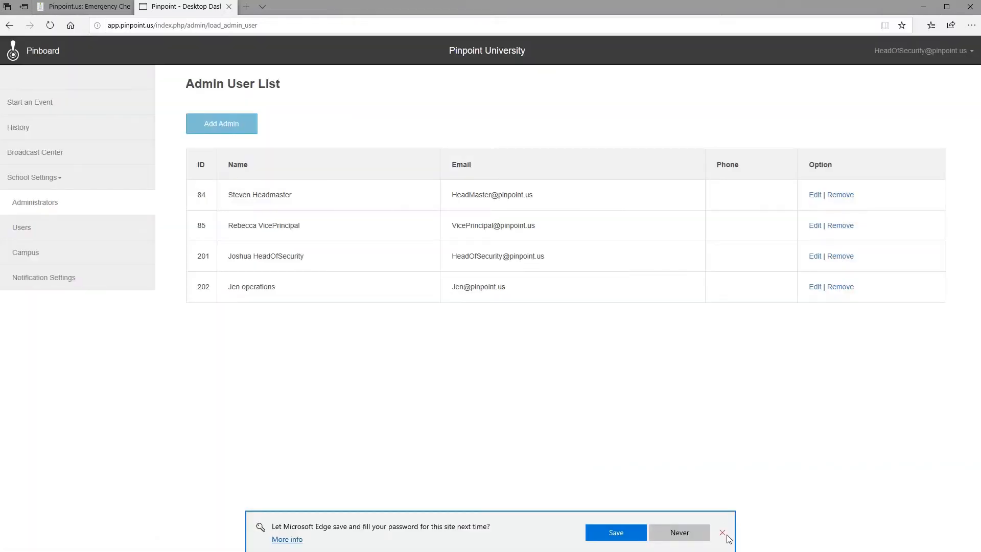
{"action": "left_click", "coordinate": [724, 533]}
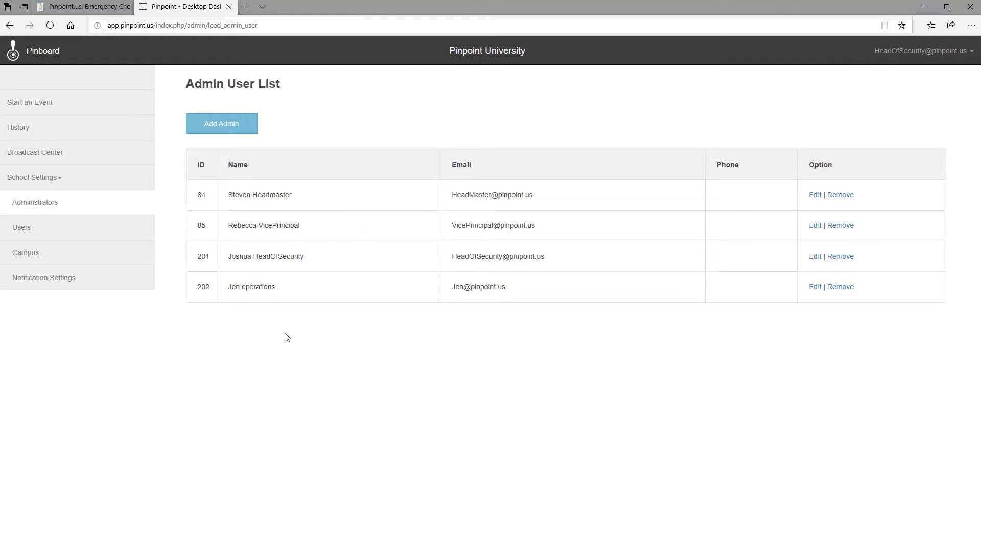
Step: Show the App User List and check the user type filter without choosing one
{"action": "left_click", "coordinate": [29, 232]}
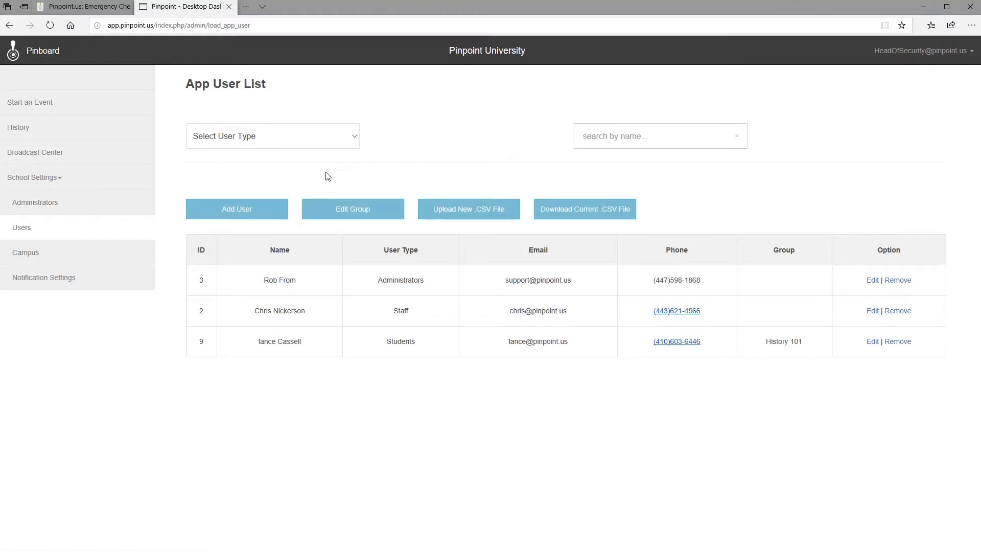
{"action": "left_click", "coordinate": [358, 139]}
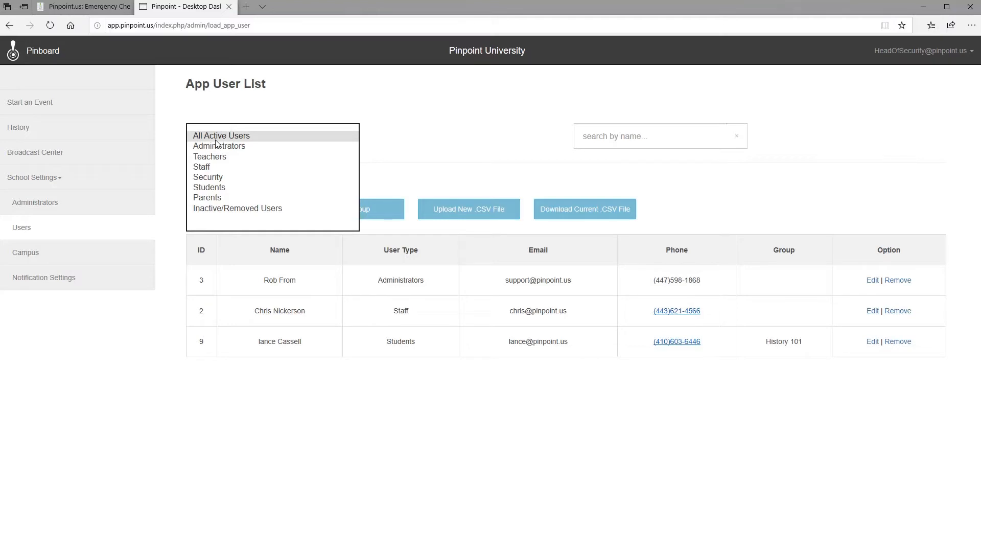
{"action": "left_click", "coordinate": [384, 125]}
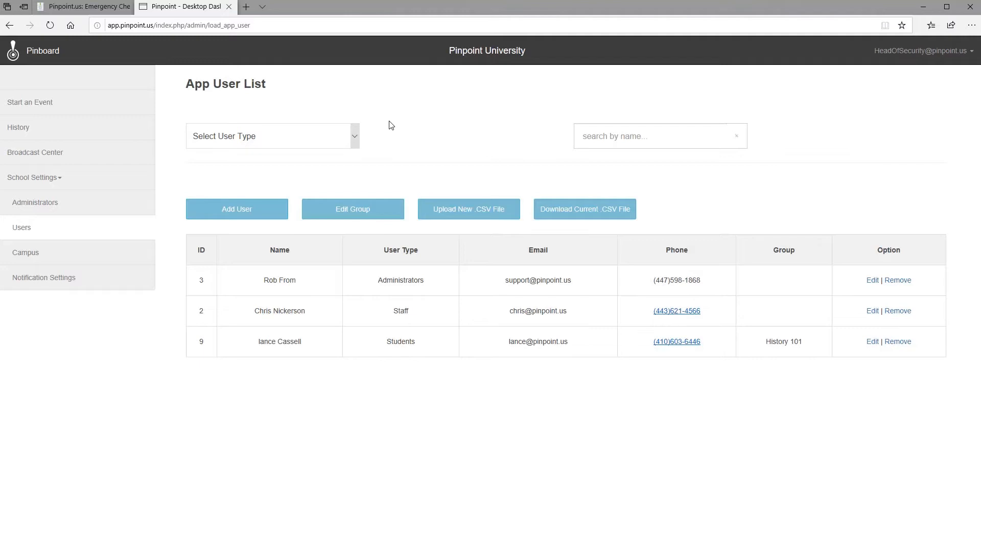
Step: Start a new app user with ID 234 and enter the user's first and last name
{"action": "left_click", "coordinate": [228, 218]}
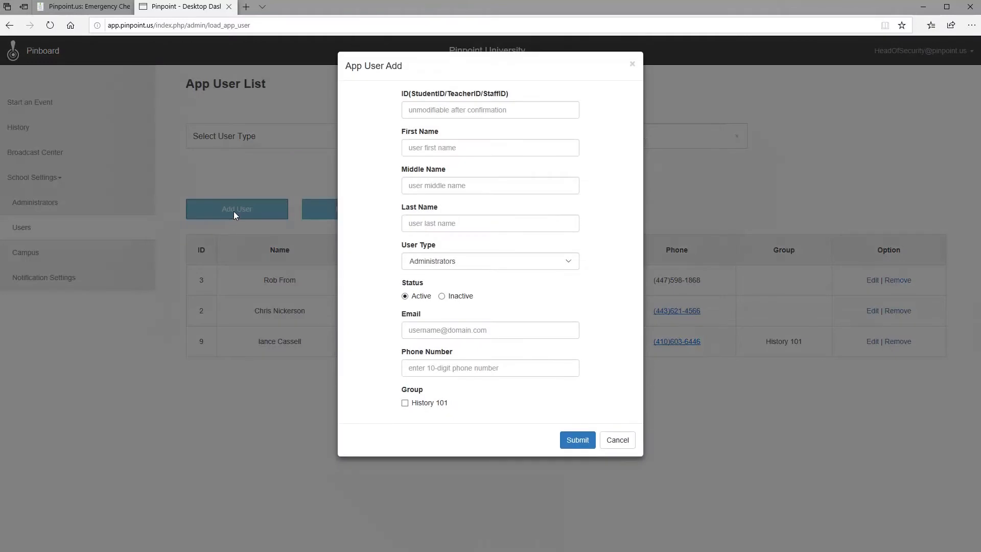
{"action": "left_click", "coordinate": [451, 112]}
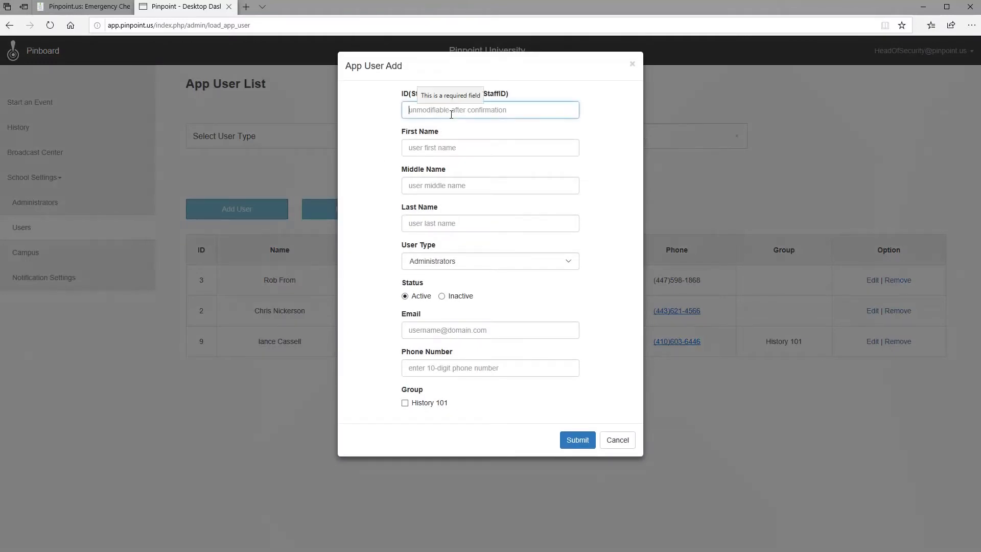
{"action": "type", "text": "234"}
{"action": "key", "text": "Tab"}
{"action": "type", "text": "J"}
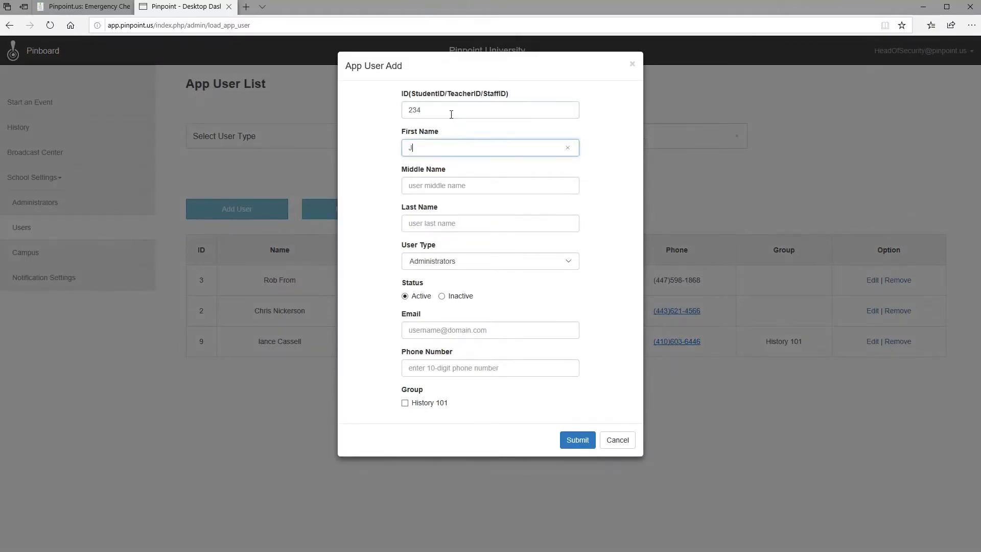
{"action": "type", "text": "ack"}
{"action": "key", "text": "Tab"}
{"action": "key", "text": "Tab"}
{"action": "type", "text": "Stud"}
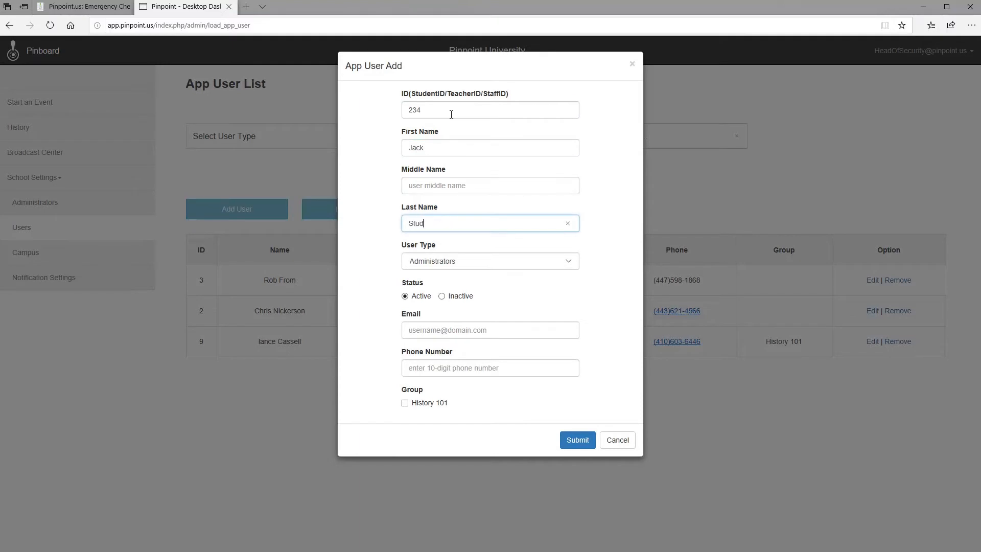
{"action": "type", "text": "ent"}
Step: Set the user type to Students, keep it Active, add the e-mail, and submit
{"action": "left_click", "coordinate": [483, 260]}
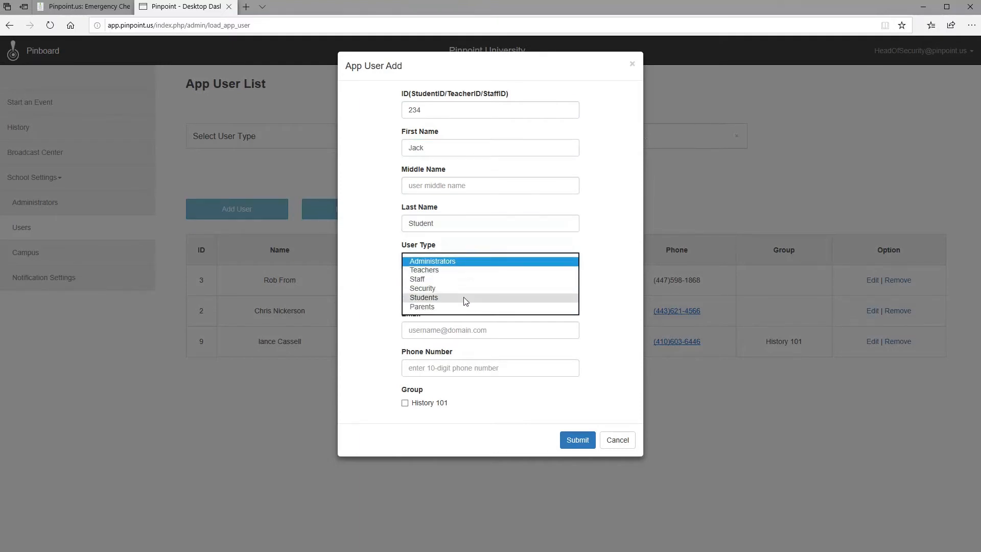
{"action": "left_click", "coordinate": [465, 298]}
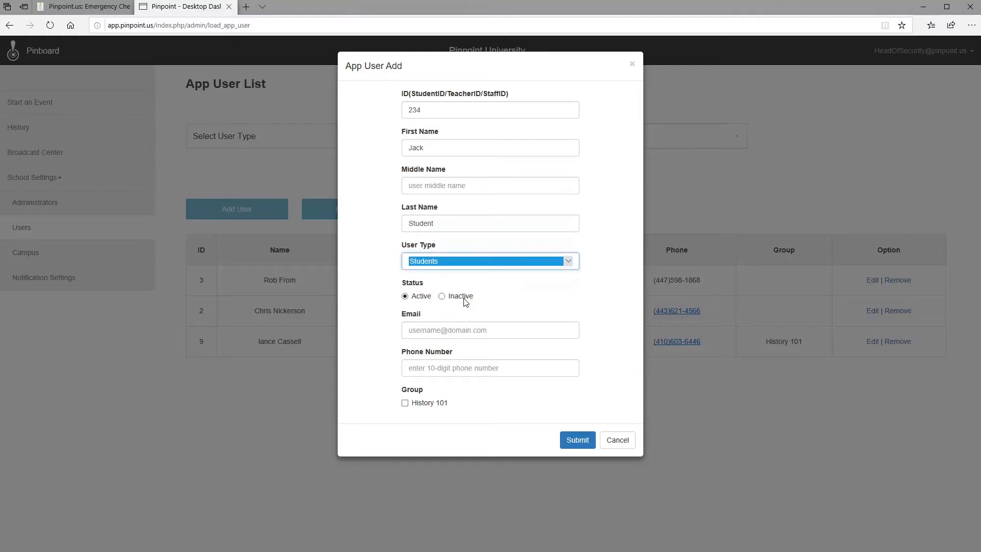
{"action": "left_click", "coordinate": [405, 296]}
{"action": "left_click", "coordinate": [432, 331]}
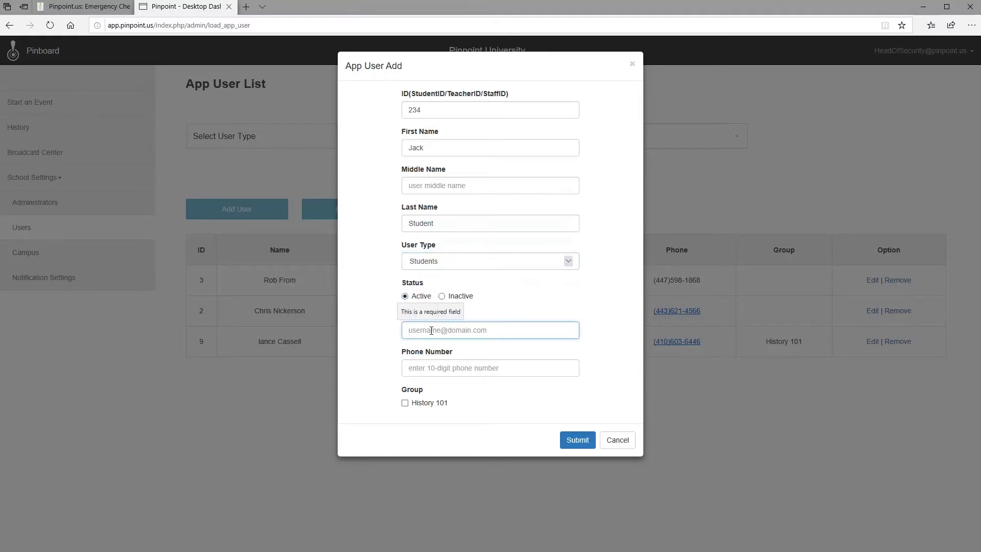
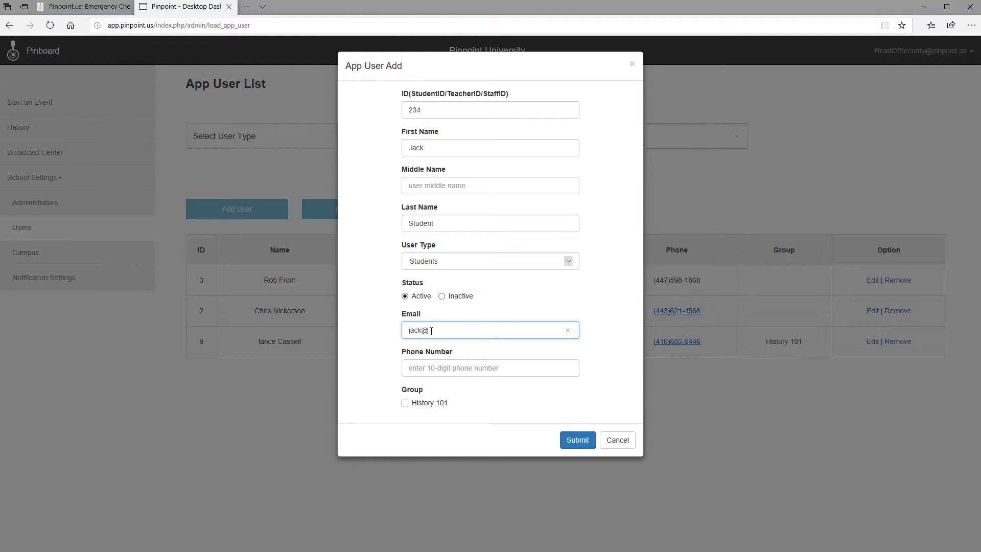
{"action": "left_click", "coordinate": [577, 443]}
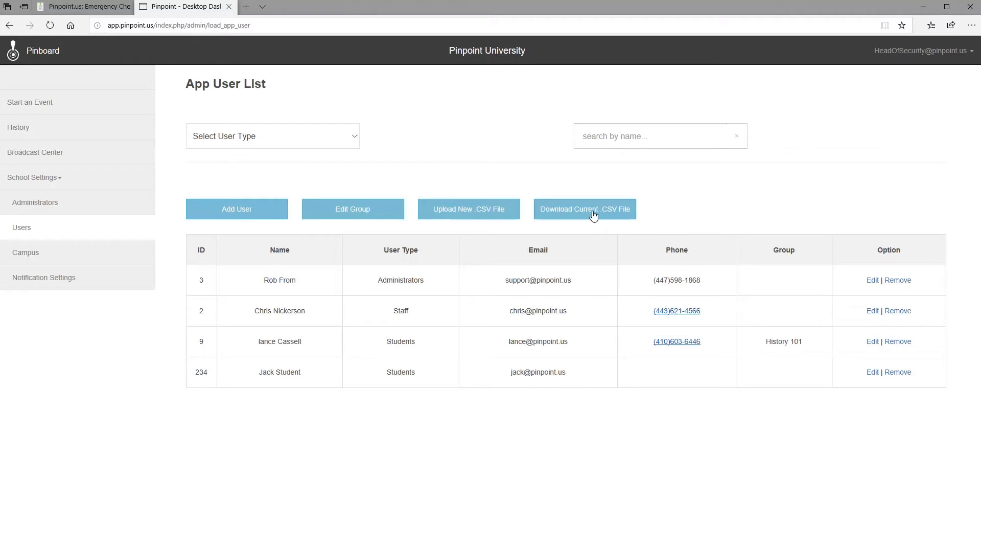
Step: Download the current app_user.csv and open its containing folder
{"action": "left_click", "coordinate": [593, 214]}
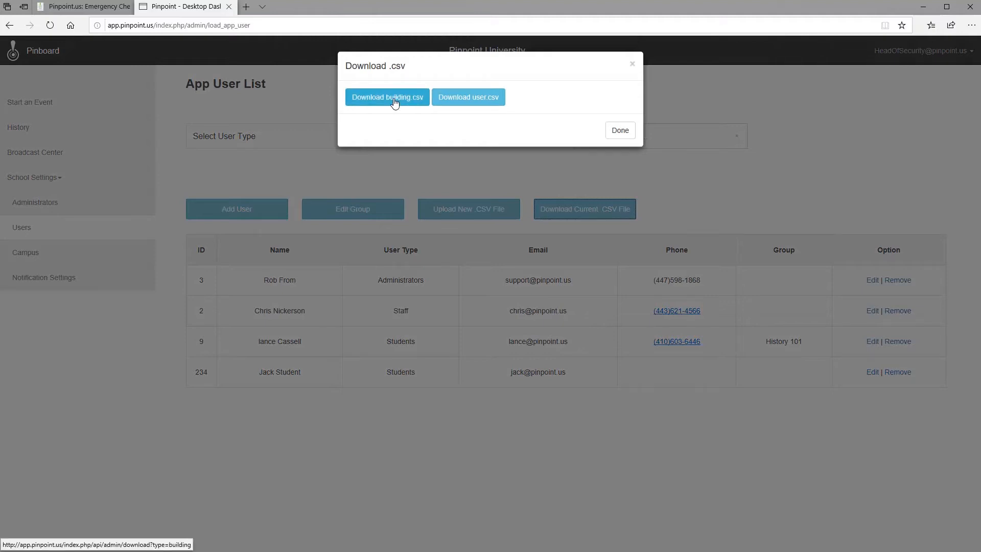
{"action": "left_click", "coordinate": [485, 104]}
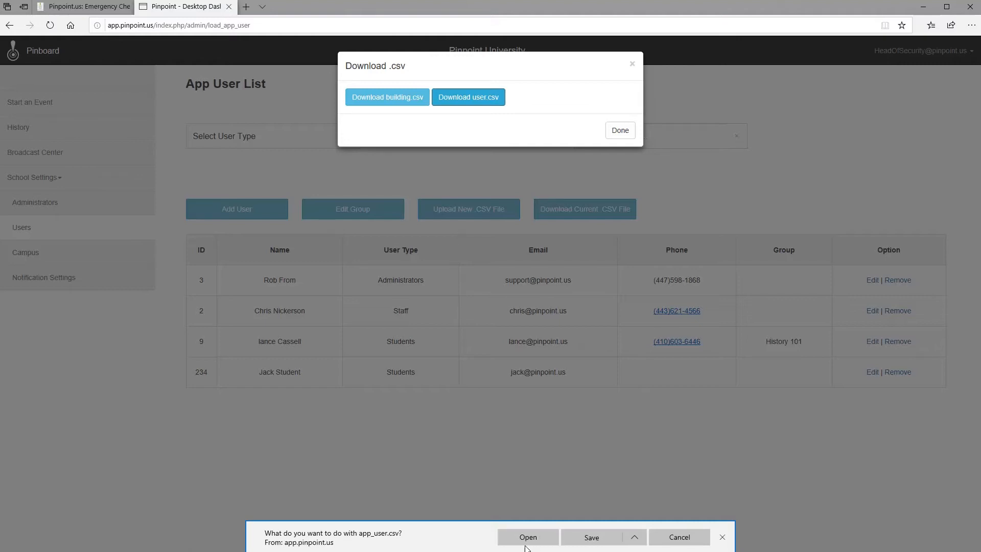
{"action": "left_click", "coordinate": [605, 540]}
{"action": "left_click", "coordinate": [614, 540]}
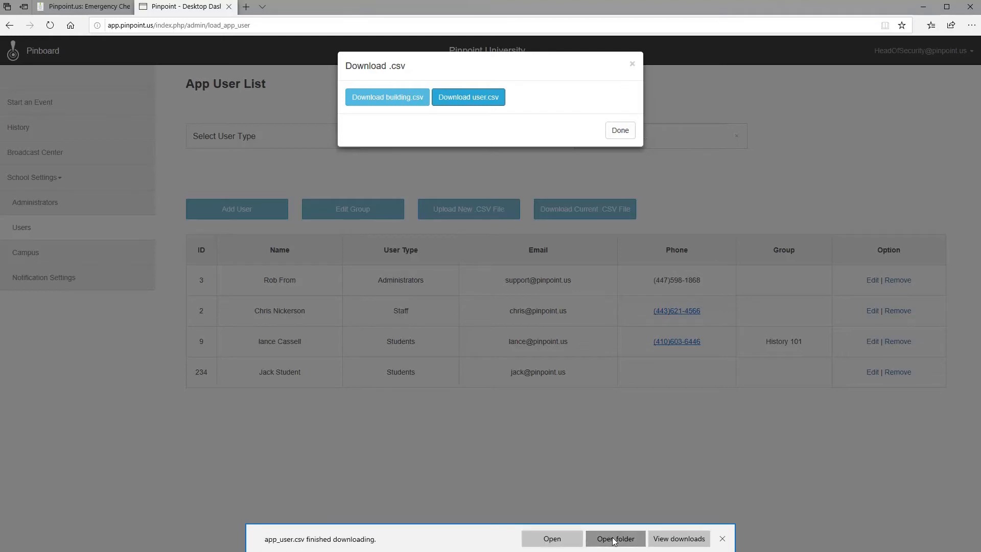
Step: Open app_user.csv from the Downloads folder in Excel
{"action": "left_click_drag", "start_coordinate": [137, 187], "coordinate": [469, 182]}
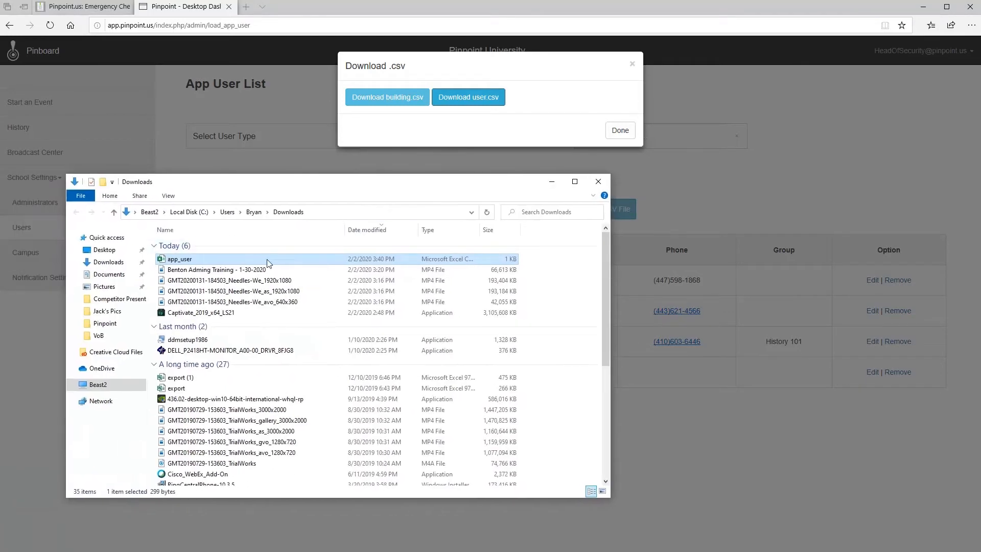
{"action": "double_click", "coordinate": [215, 262]}
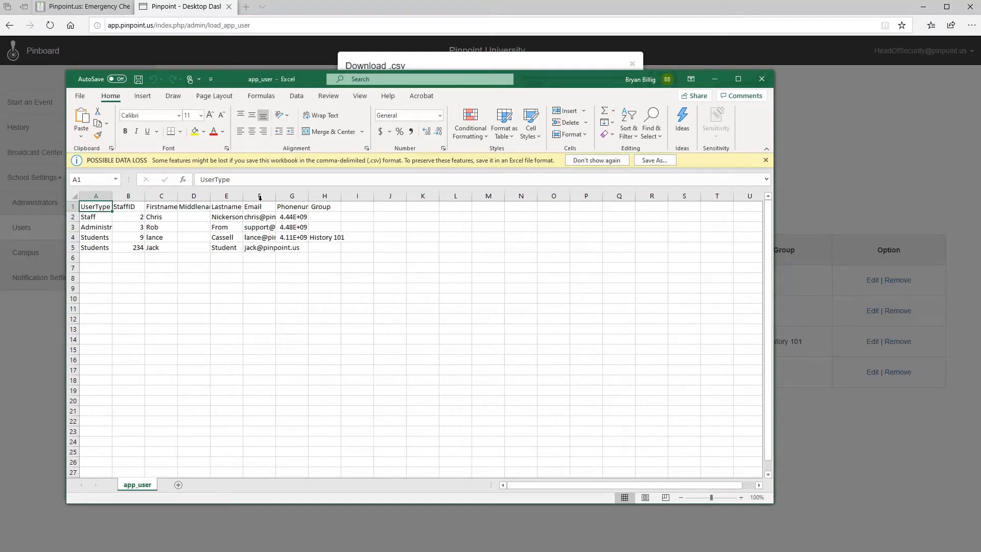
Step: Widen the Email and Phonenumber columns and start row 6 with Students and StaffID 235
{"action": "left_click_drag", "start_coordinate": [276, 196], "coordinate": [386, 190]}
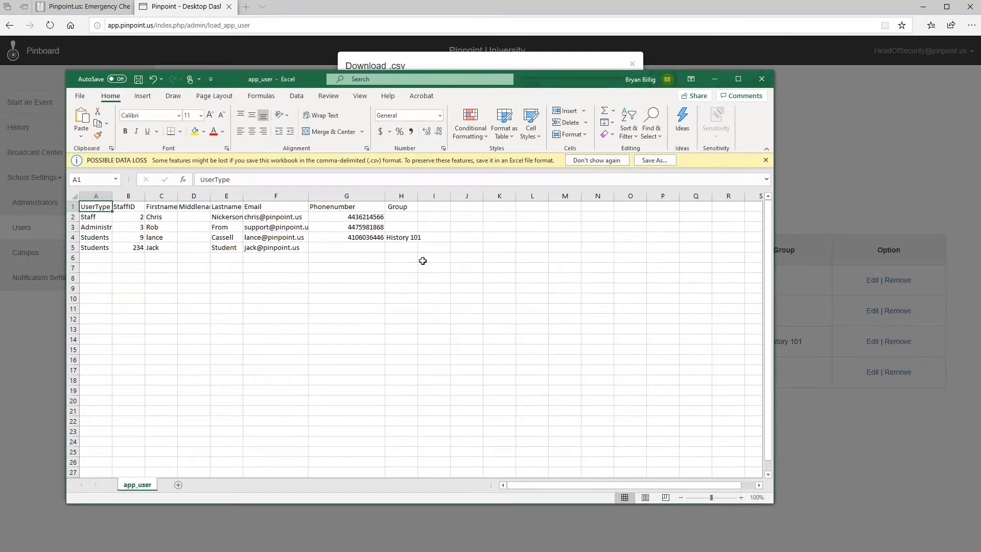
{"action": "left_click", "coordinate": [94, 257]}
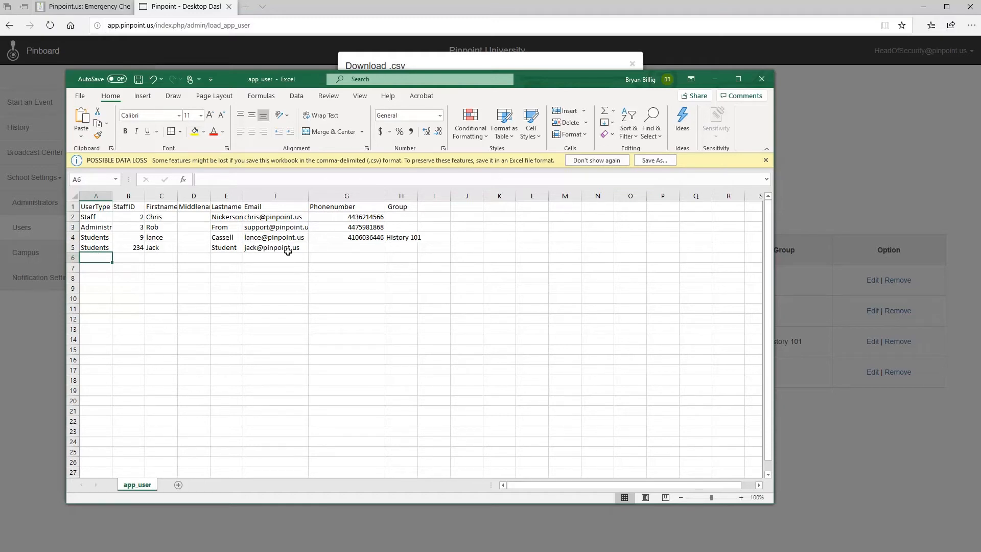
{"action": "type", "text": "Students"}
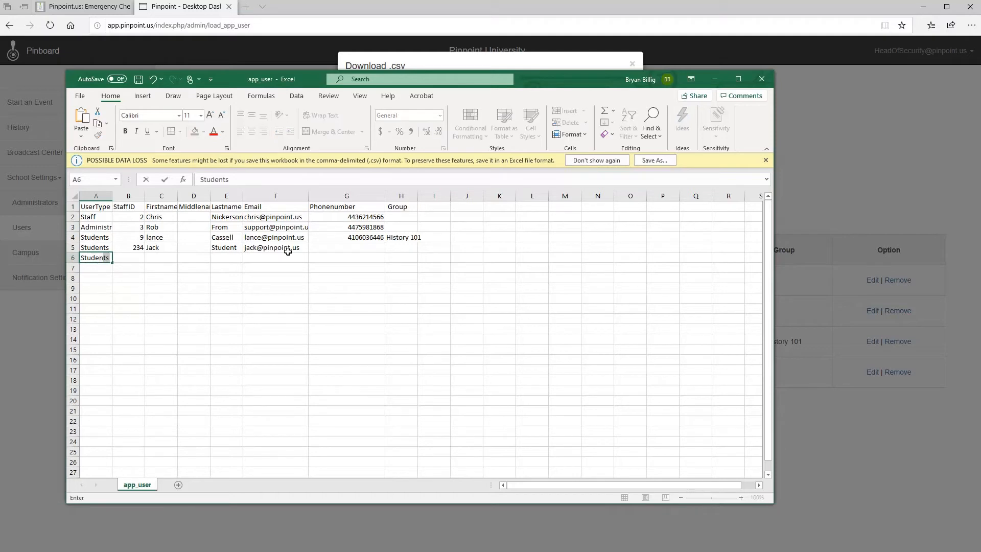
{"action": "left_click", "coordinate": [94, 196]}
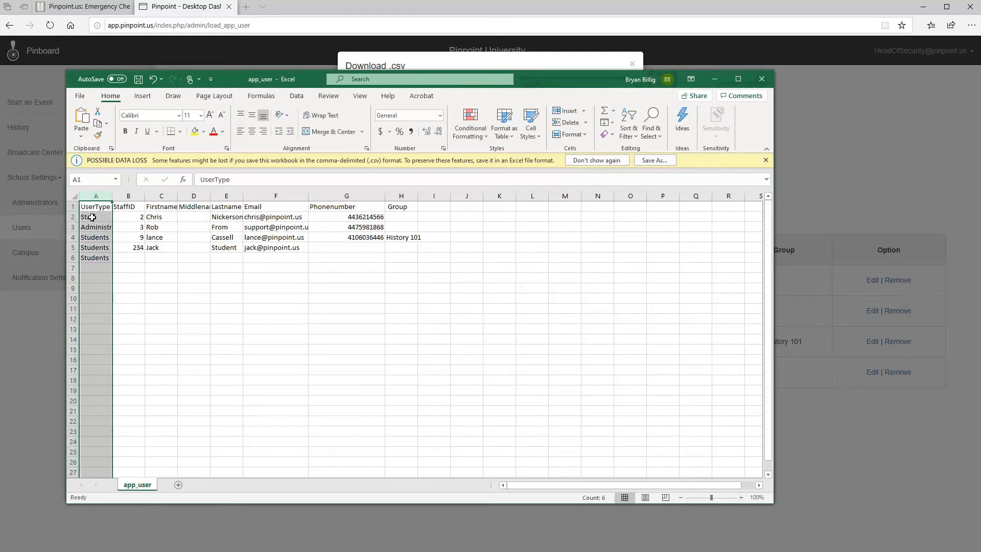
{"action": "left_click_drag", "start_coordinate": [92, 217], "coordinate": [94, 258]}
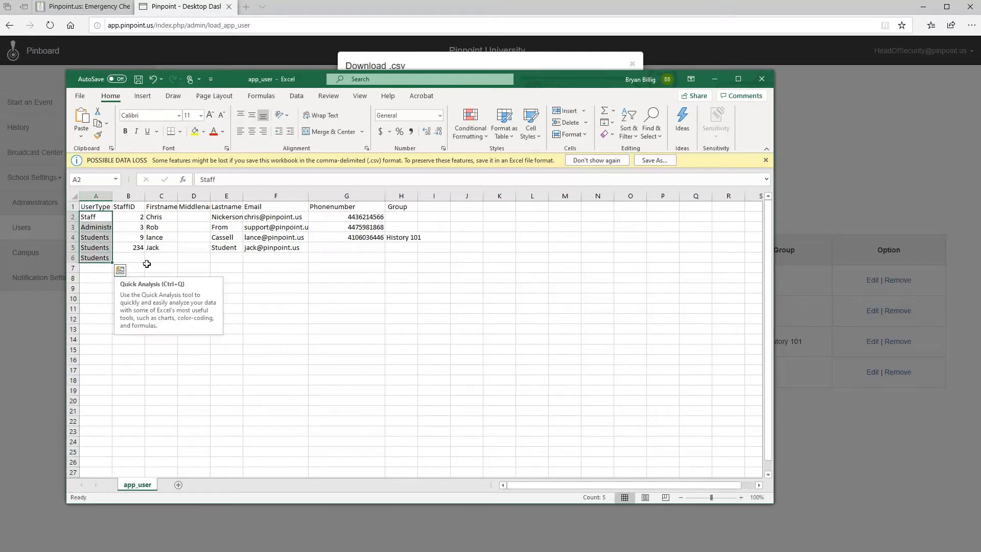
{"action": "left_click", "coordinate": [128, 259]}
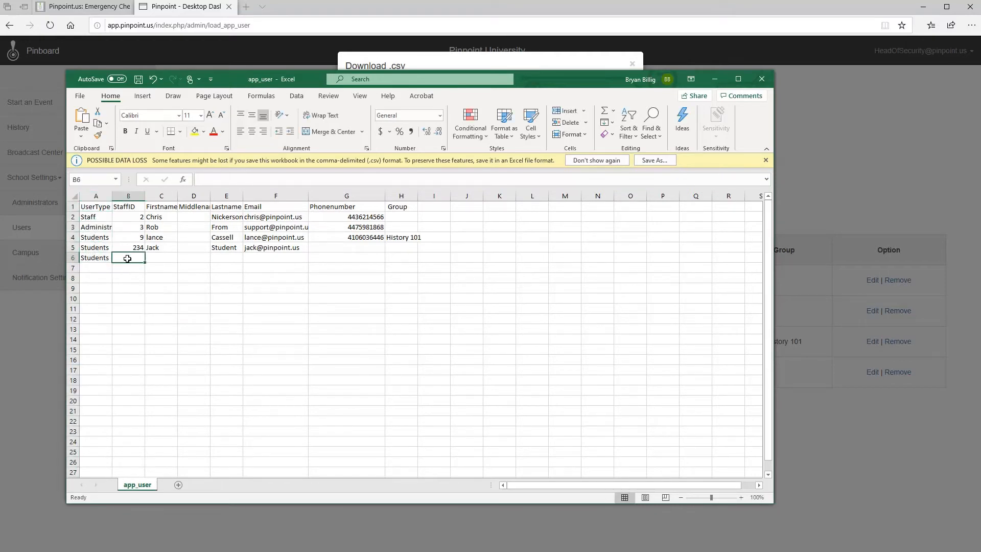
{"action": "type", "text": "235"}
Step: Fill in the new student's first name, last name and e-mail in row 6
{"action": "left_click", "coordinate": [169, 255]}
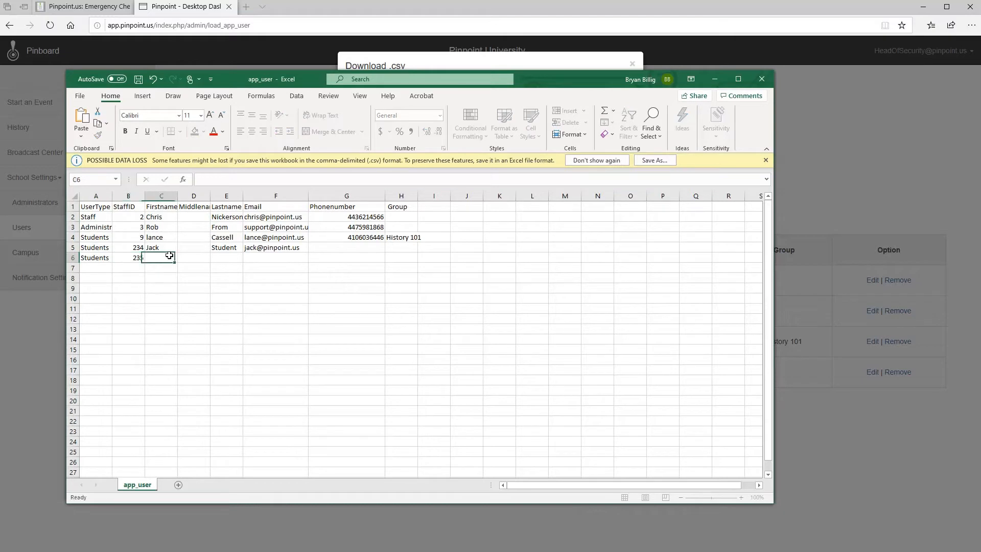
{"action": "type", "text": "Zoey"}
{"action": "key", "text": "Tab"}
{"action": "key", "text": "Tab"}
{"action": "type", "text": "St"}
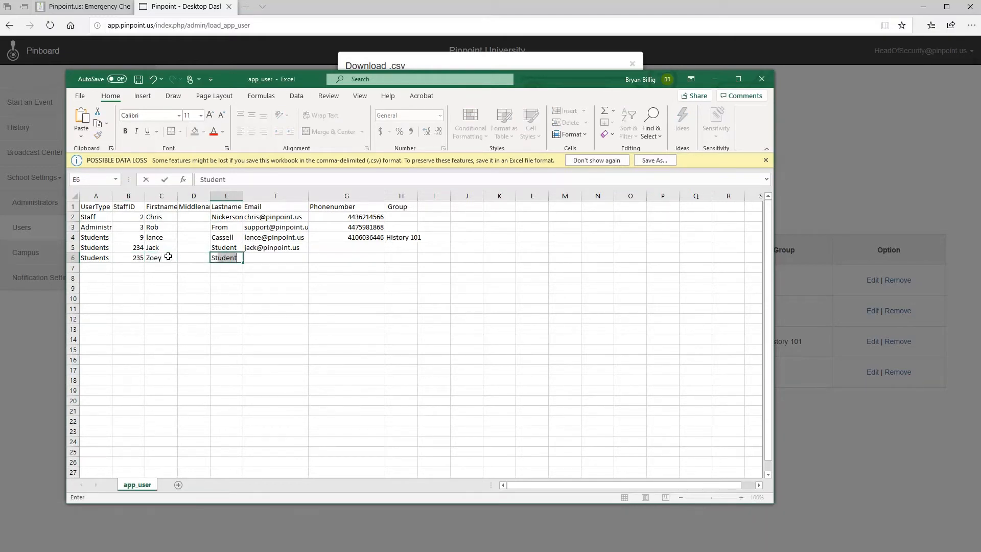
{"action": "type", "text": "udent"}
{"action": "key", "text": "Tab"}
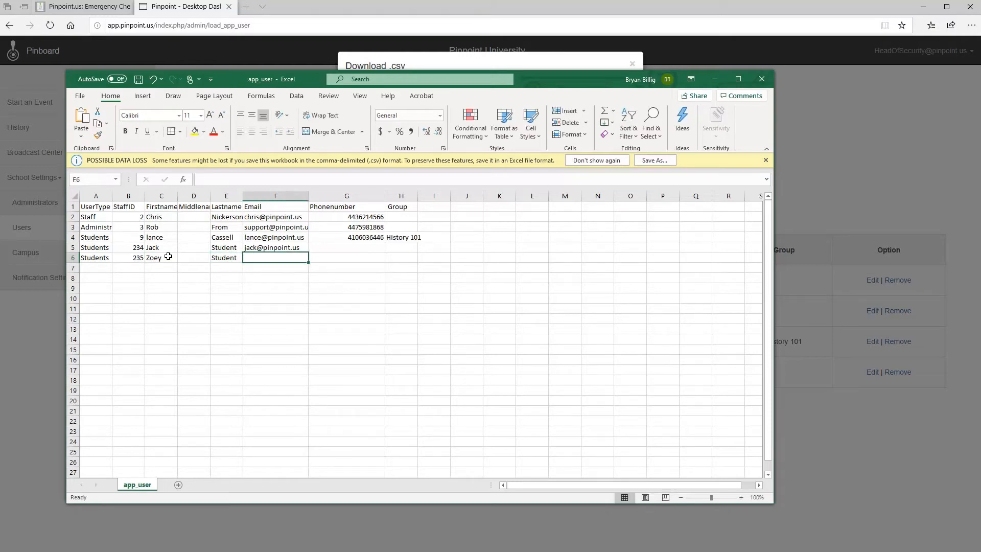
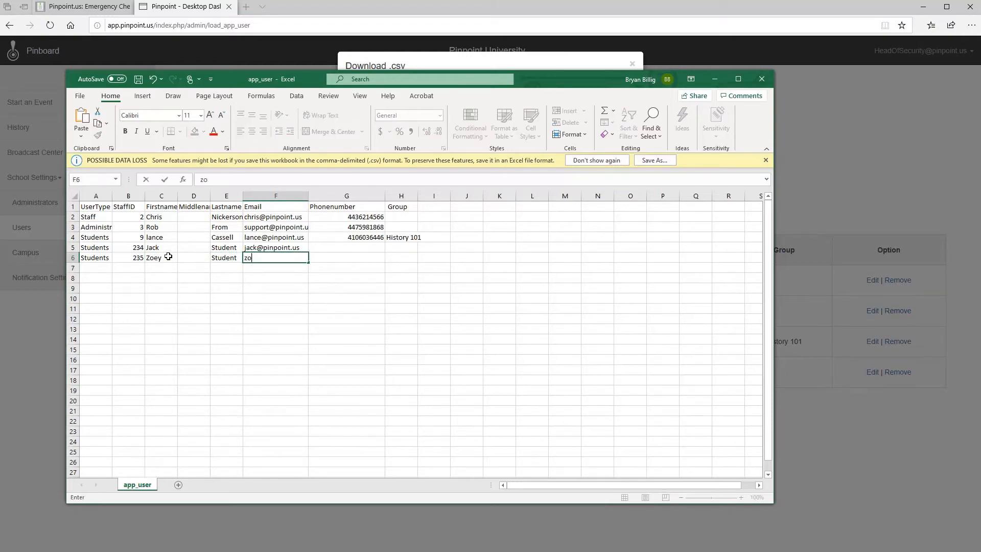
{"action": "key", "text": "Tab"}
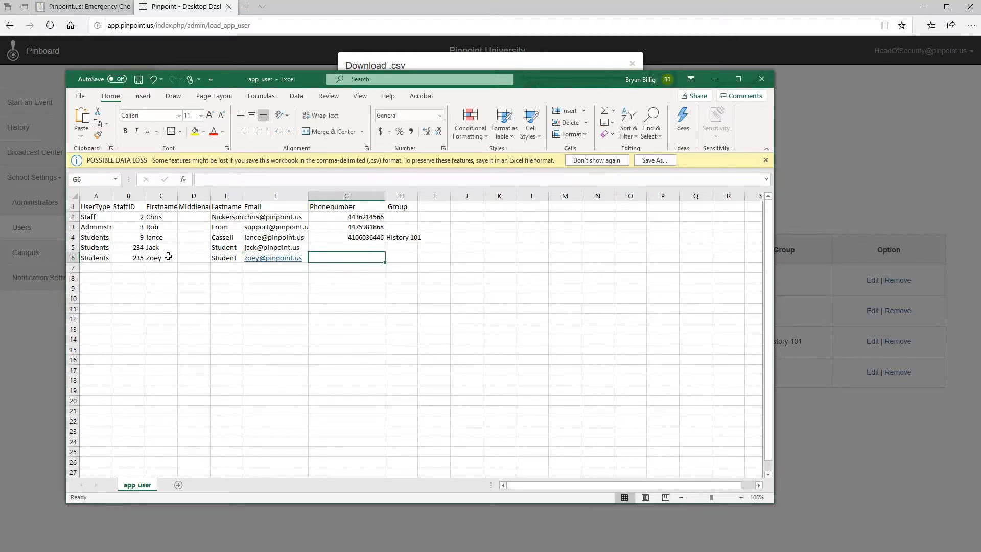
{"action": "left_click", "coordinate": [131, 193]}
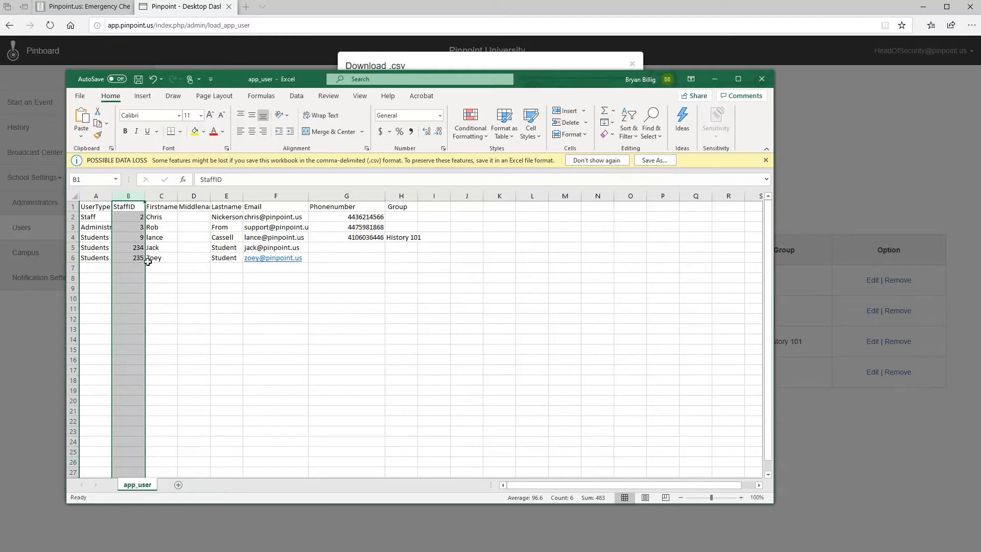
Step: Widen the Lastname and Email columns so their contents fit
{"action": "left_click", "coordinate": [194, 196]}
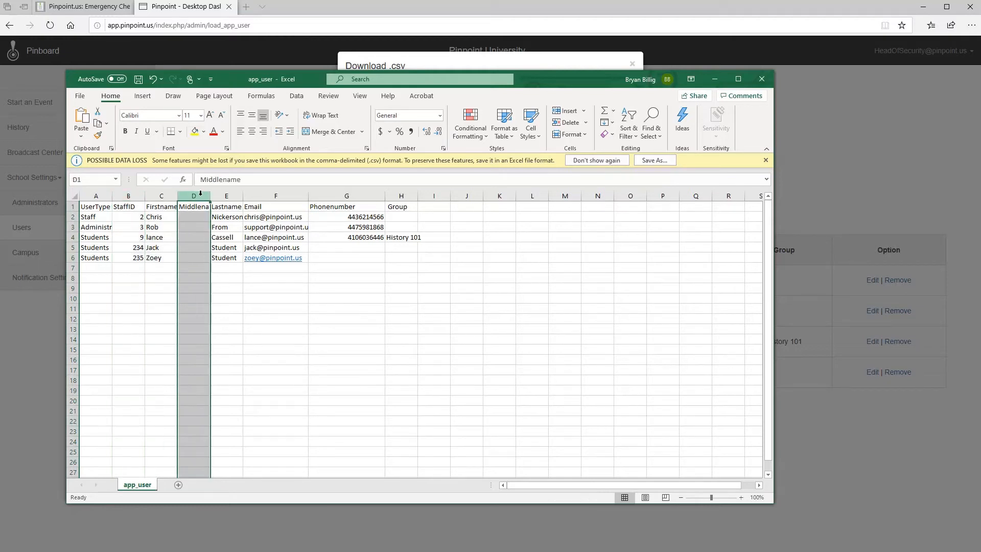
{"action": "left_click", "coordinate": [157, 200]}
{"action": "left_click", "coordinate": [233, 196]}
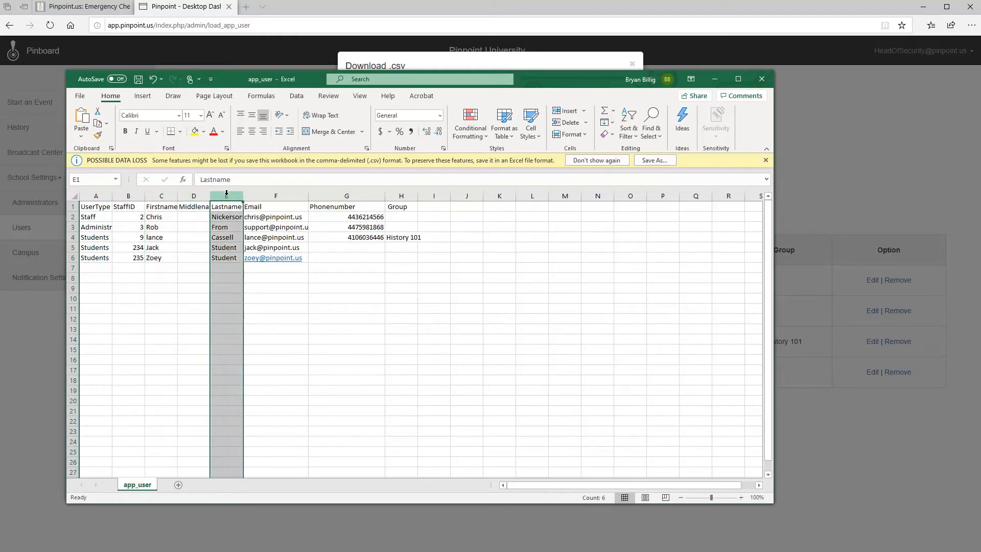
{"action": "left_click_drag", "start_coordinate": [242, 196], "coordinate": [264, 195]}
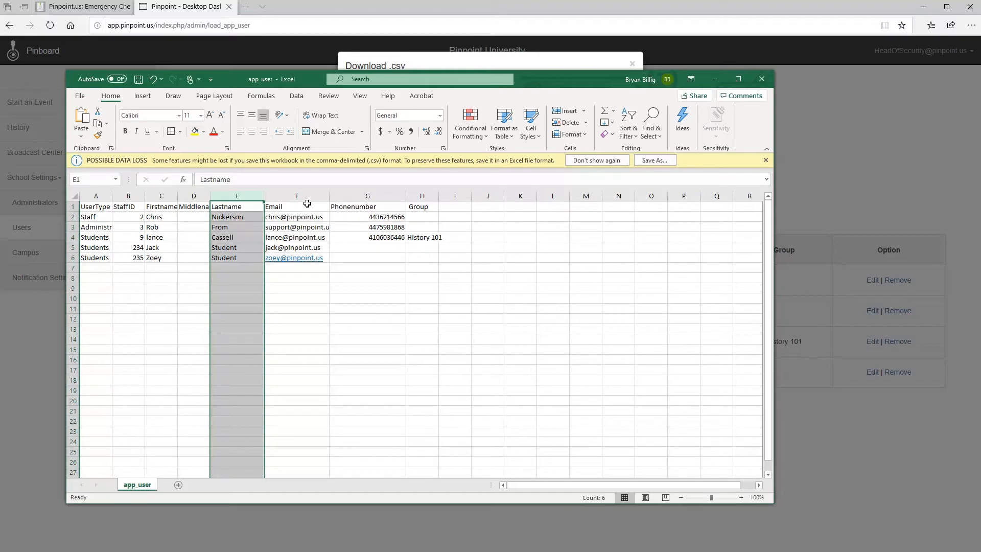
{"action": "left_click_drag", "start_coordinate": [330, 195], "coordinate": [342, 195]}
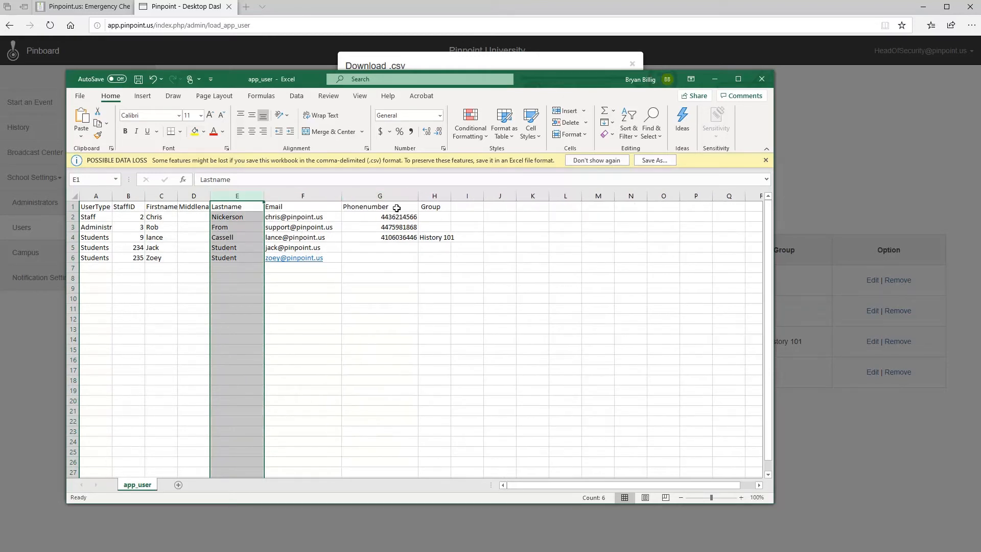
{"action": "left_click_drag", "start_coordinate": [400, 213], "coordinate": [400, 238]}
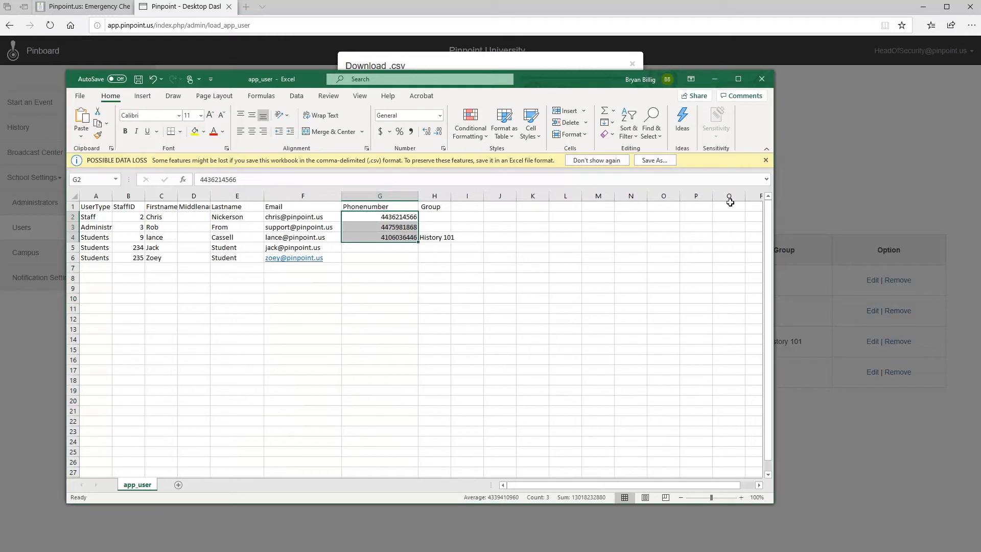
Step: Save app_user.csv in CSV format and stop the data-loss warning from reappearing
{"action": "left_click", "coordinate": [766, 160]}
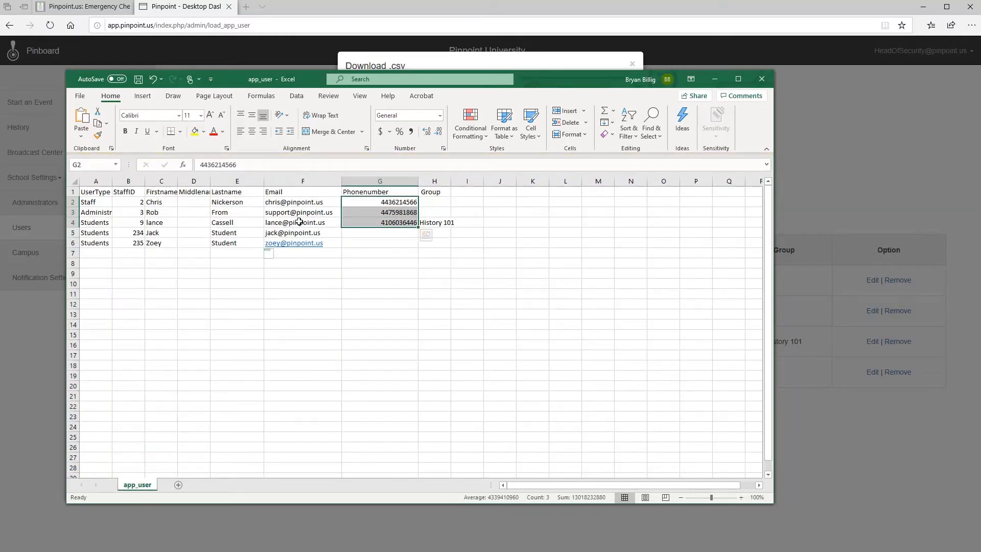
{"action": "left_click", "coordinate": [138, 80]}
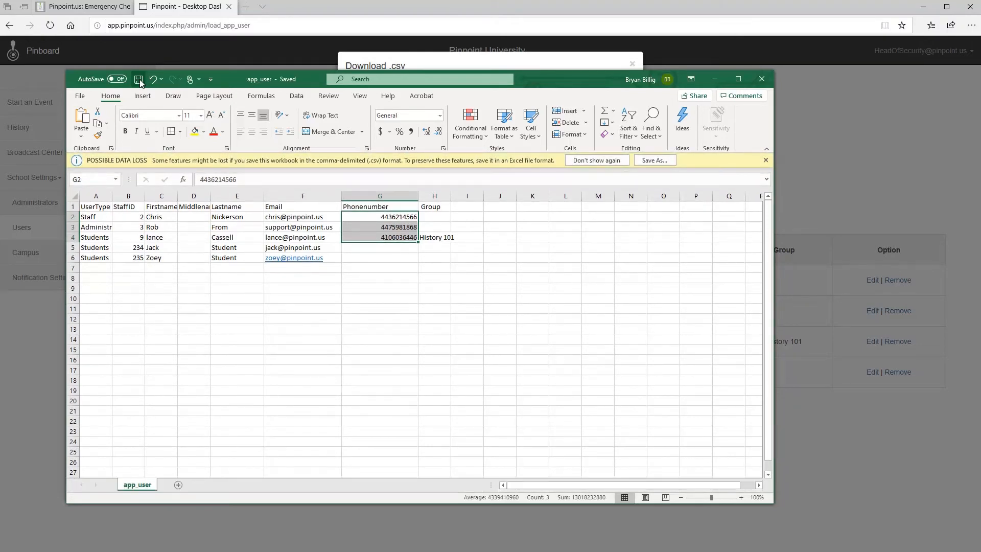
{"action": "left_click", "coordinate": [610, 161]}
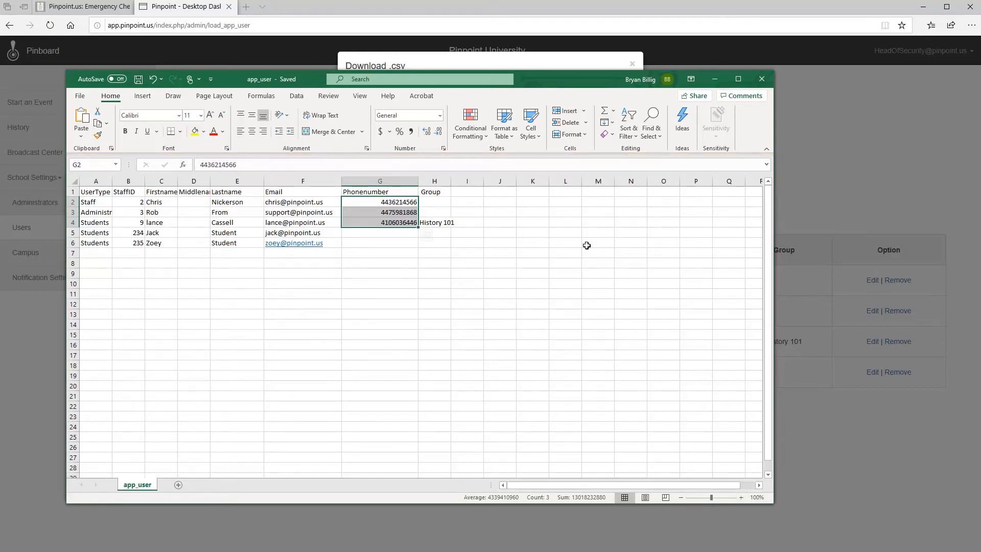
Step: Close Excel and dismiss the dashboard's Download .csv dialog
{"action": "left_click", "coordinate": [764, 76]}
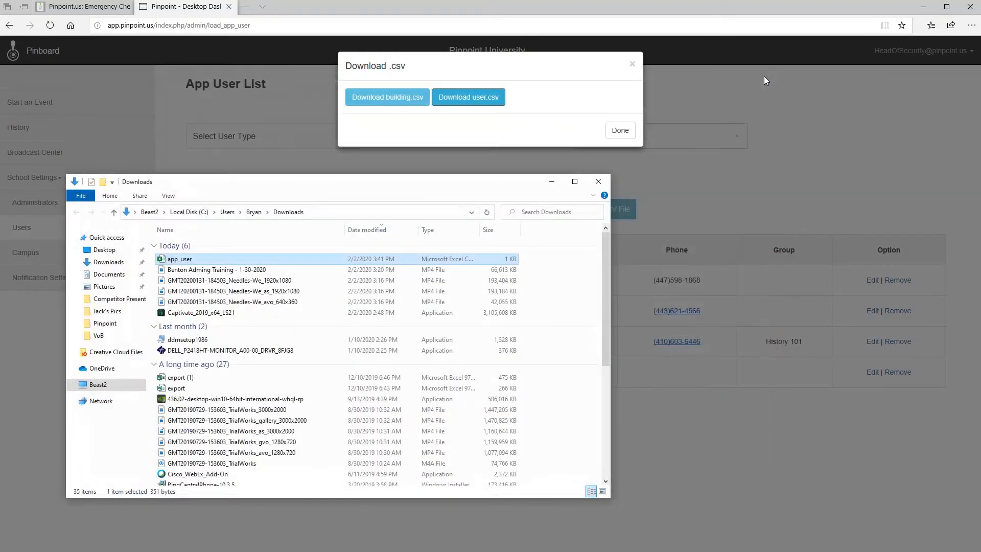
{"action": "left_click", "coordinate": [703, 170]}
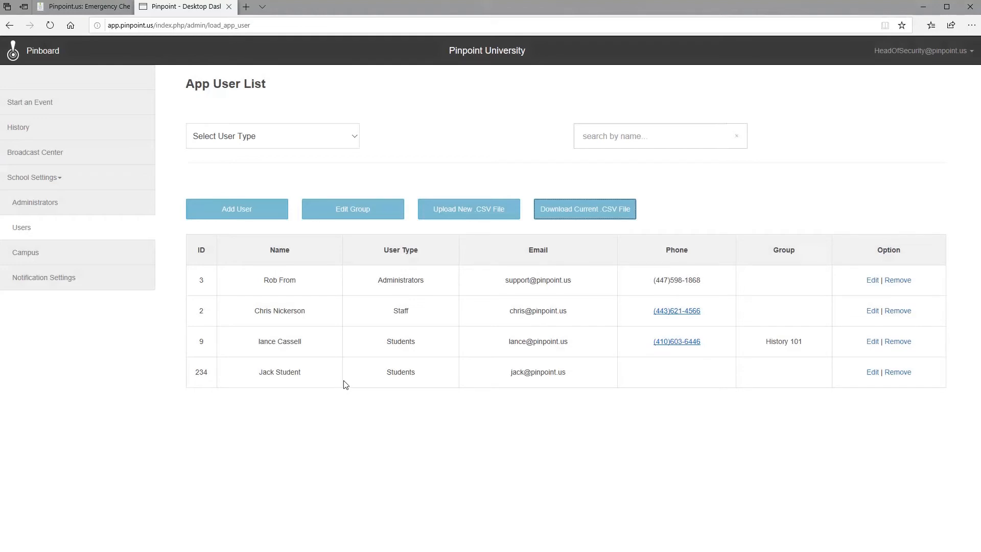
Step: Upload app_user.csv from Downloads to add student ID 235 to the App User List
{"action": "left_click", "coordinate": [474, 208]}
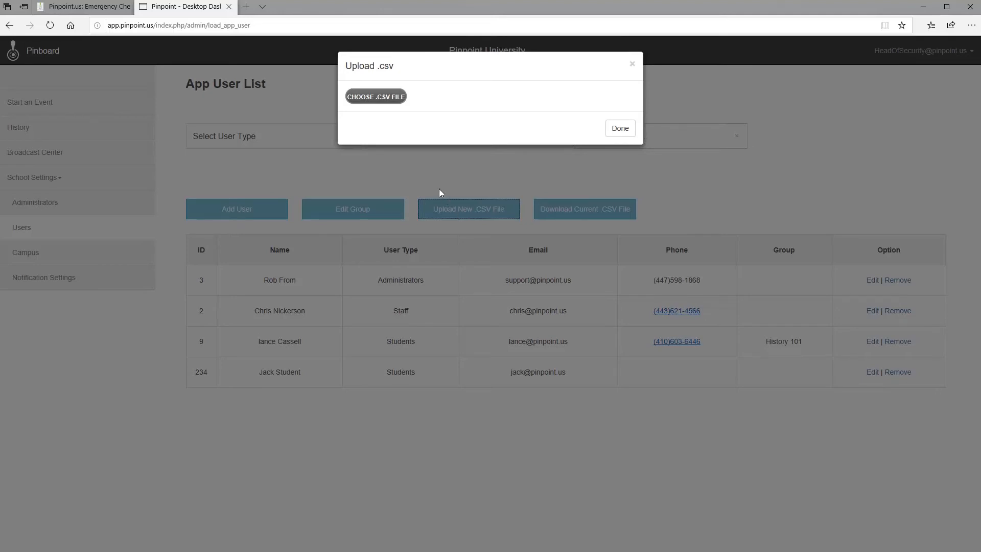
{"action": "left_click", "coordinate": [376, 98]}
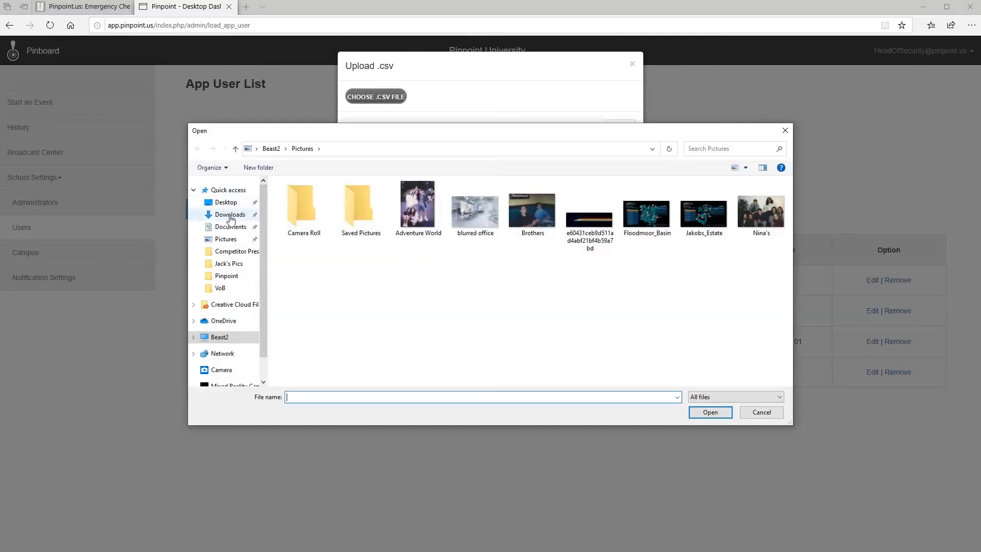
{"action": "left_click", "coordinate": [230, 214]}
{"action": "left_click", "coordinate": [294, 212]}
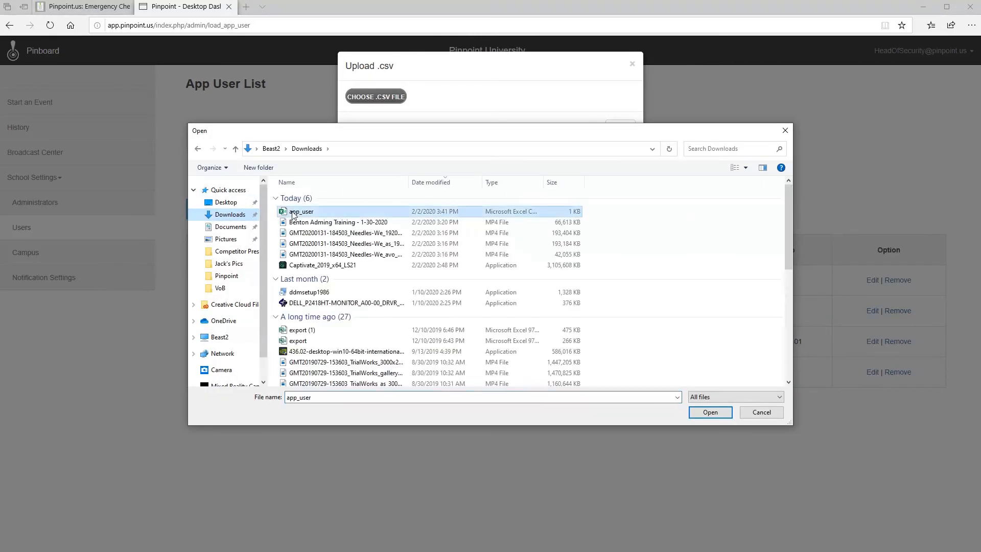
{"action": "left_click", "coordinate": [714, 414]}
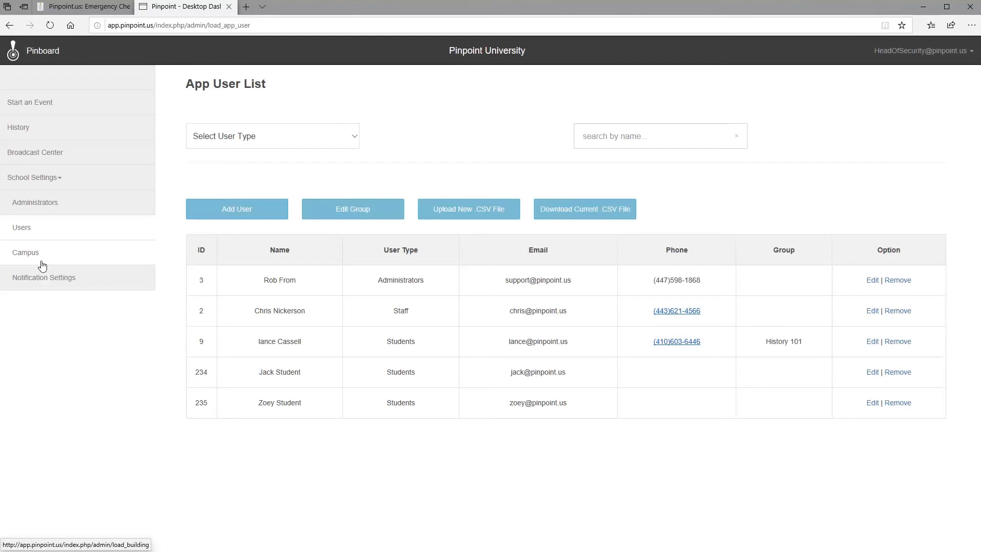
Step: Go to the campus Building List under School Settings
{"action": "left_click", "coordinate": [43, 265]}
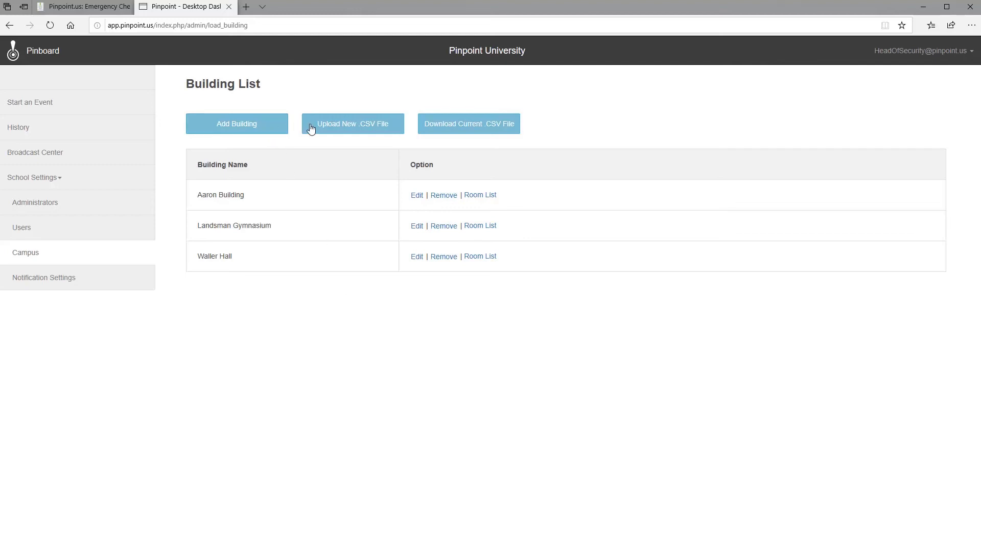
Step: Add a new building named Nickerson Hall
{"action": "left_click", "coordinate": [236, 125]}
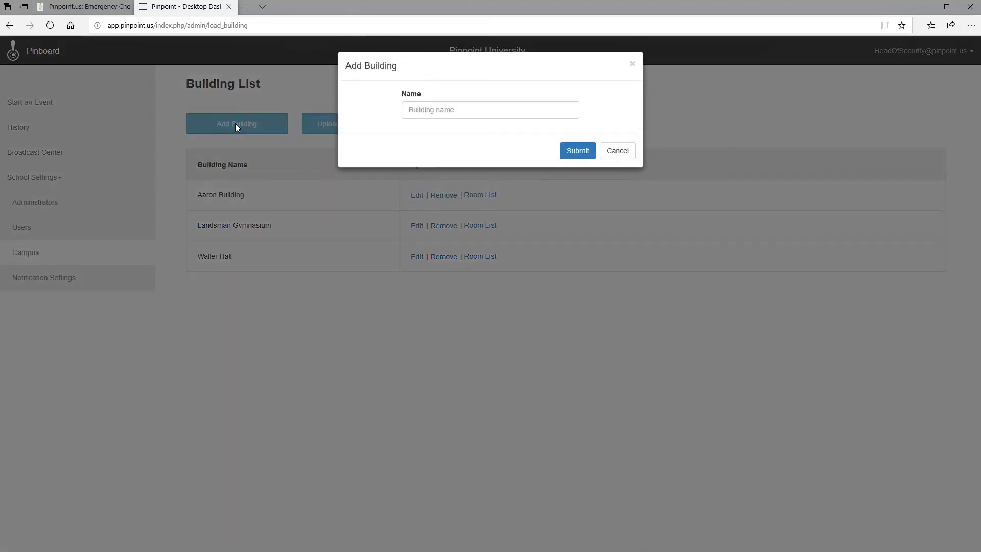
{"action": "left_click", "coordinate": [438, 110]}
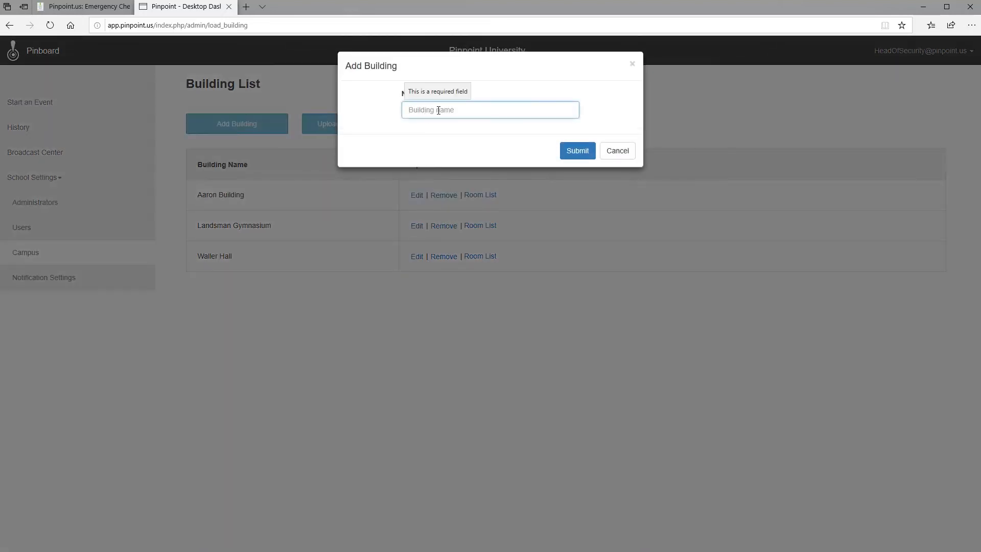
{"action": "type", "text": "Nickerson Hall"}
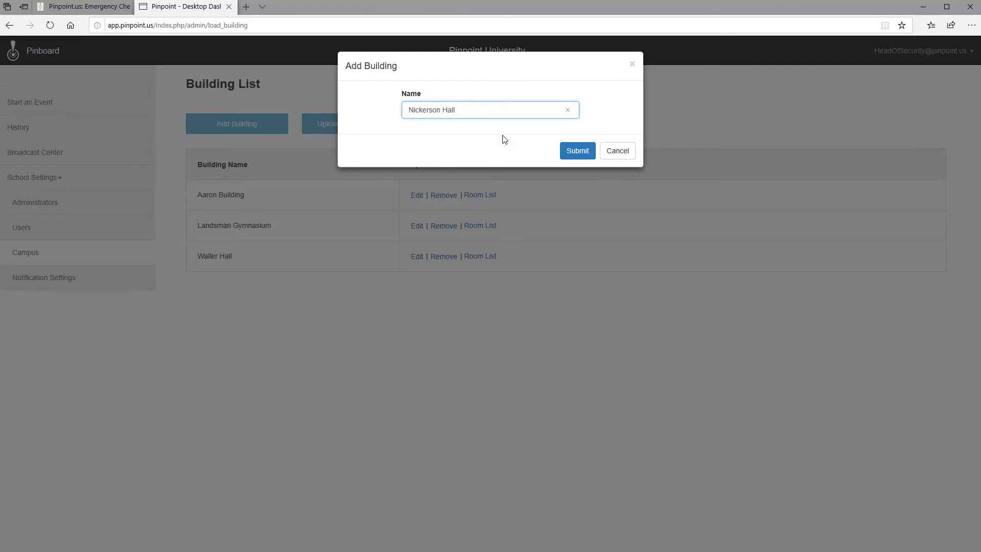
{"action": "left_click", "coordinate": [589, 150]}
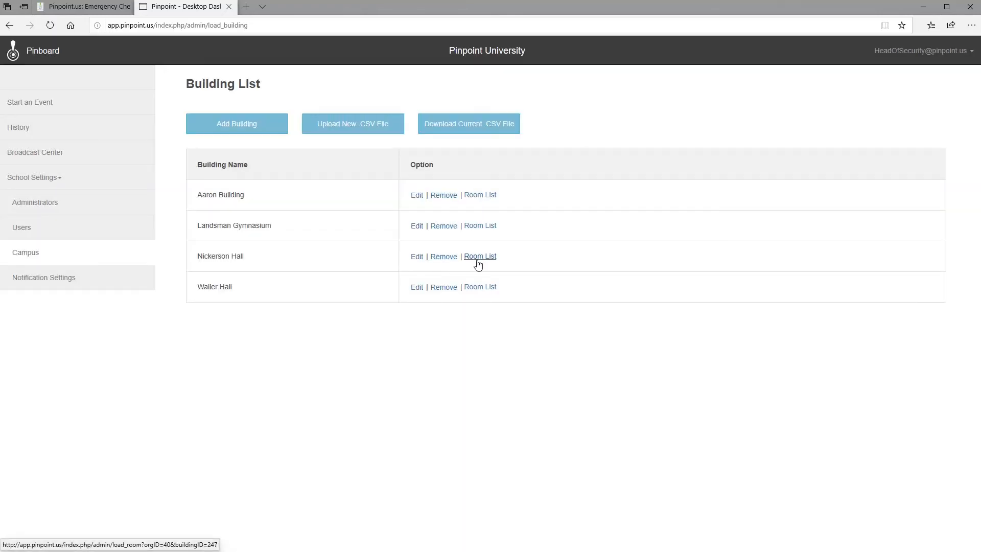
Step: Add Room 101 to Nickerson Hall's Room List
{"action": "left_click", "coordinate": [483, 259]}
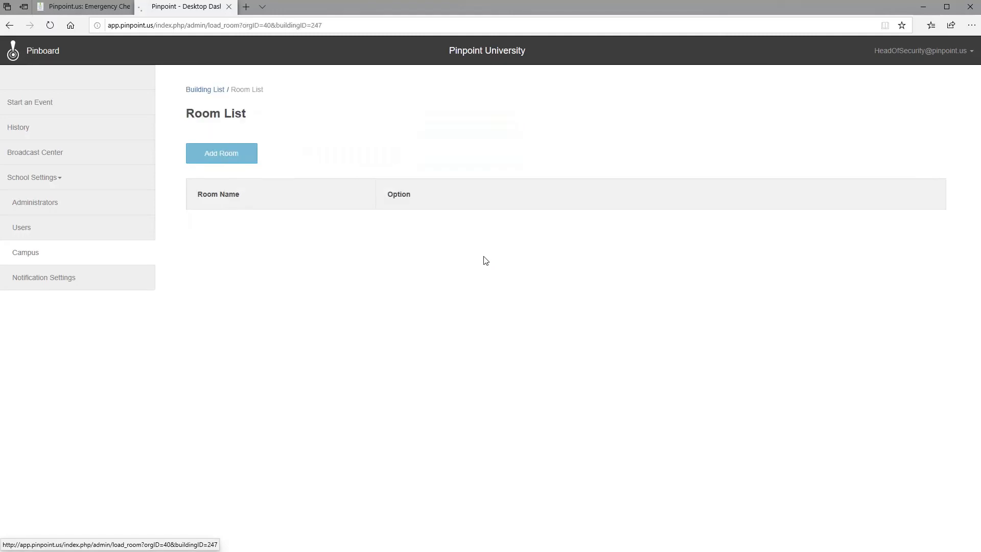
{"action": "left_click", "coordinate": [240, 157]}
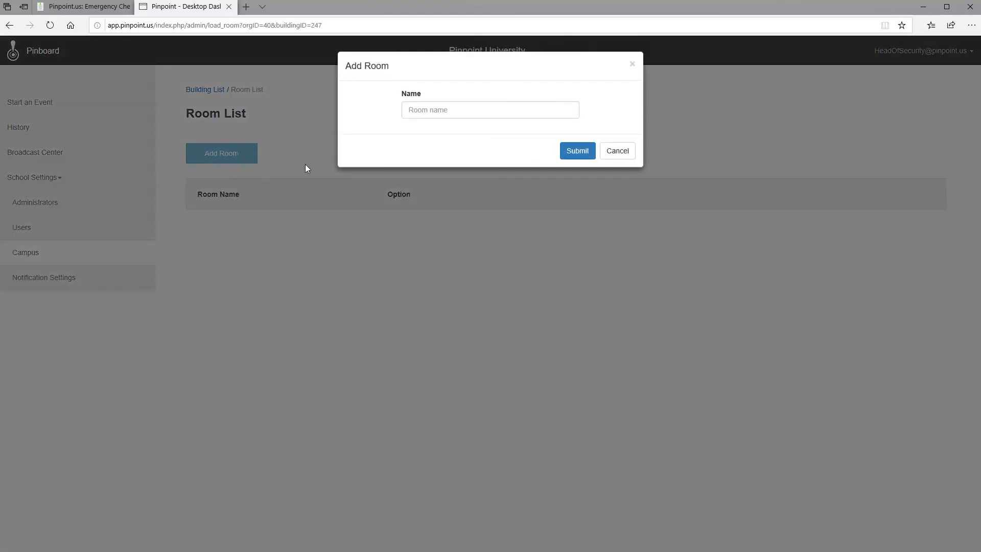
{"action": "left_click", "coordinate": [476, 110]}
{"action": "type", "text": "Roo"}
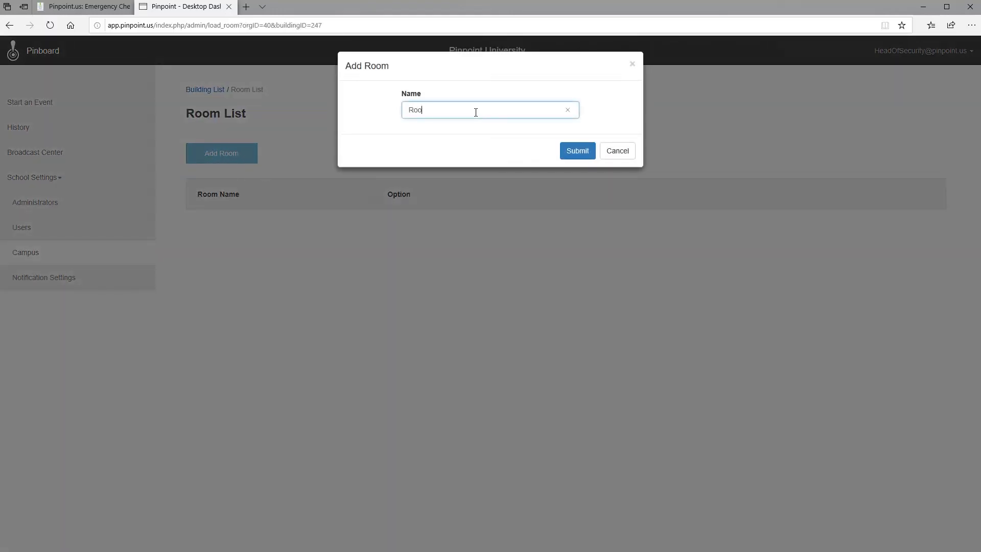
{"action": "type", "text": "m 101"}
{"action": "left_click", "coordinate": [579, 151]}
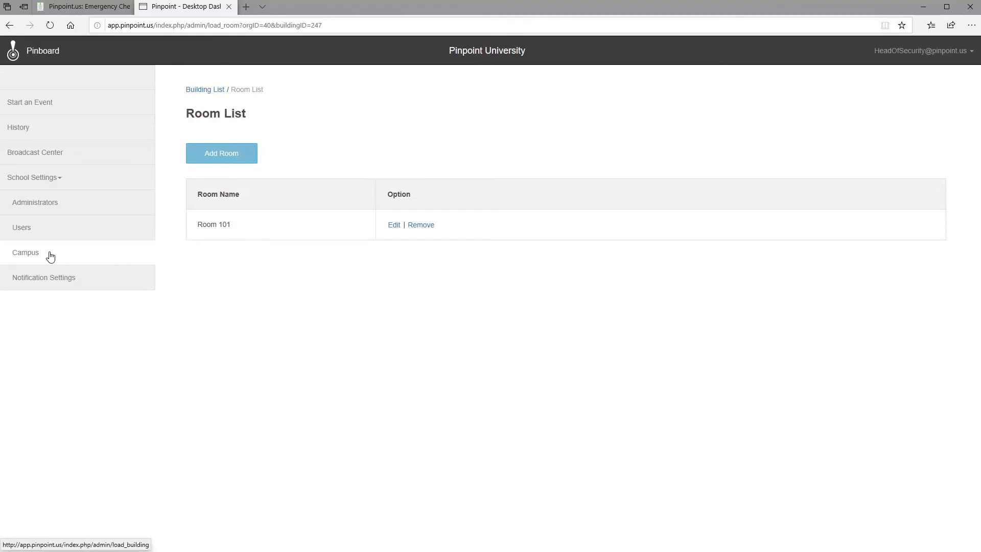
Step: Back on the Building List, download and save the current building-room.csv file
{"action": "left_click", "coordinate": [205, 90]}
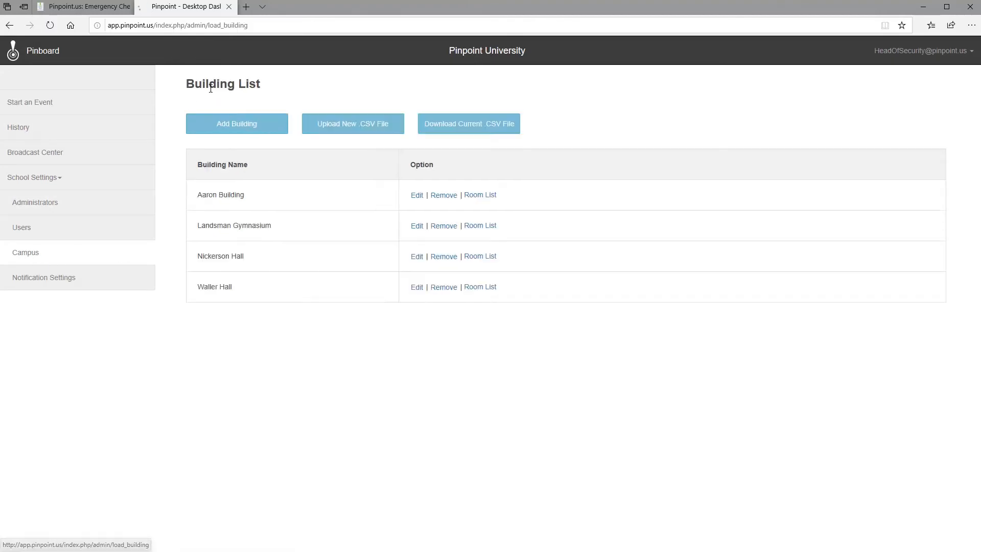
{"action": "left_click", "coordinate": [460, 125]}
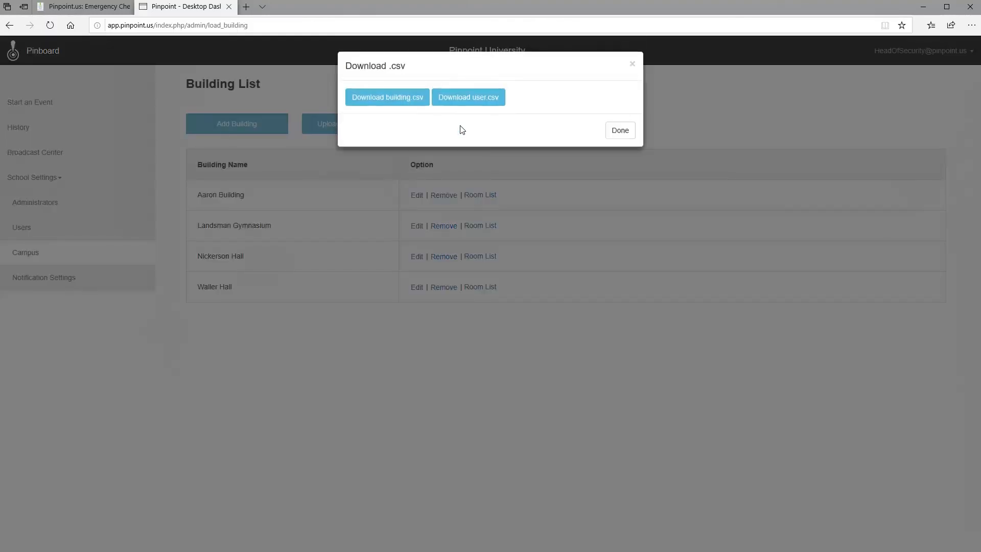
{"action": "left_click", "coordinate": [399, 106]}
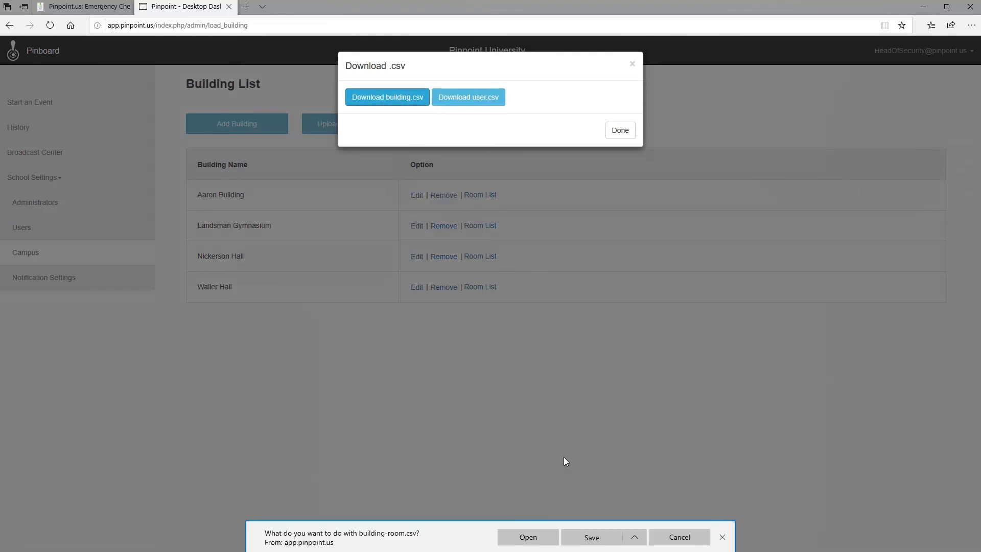
{"action": "left_click", "coordinate": [598, 536]}
Step: Open building-room.csv in Excel and add a Nickerson Hall, Room 102 row at row 16
{"action": "left_click", "coordinate": [601, 538]}
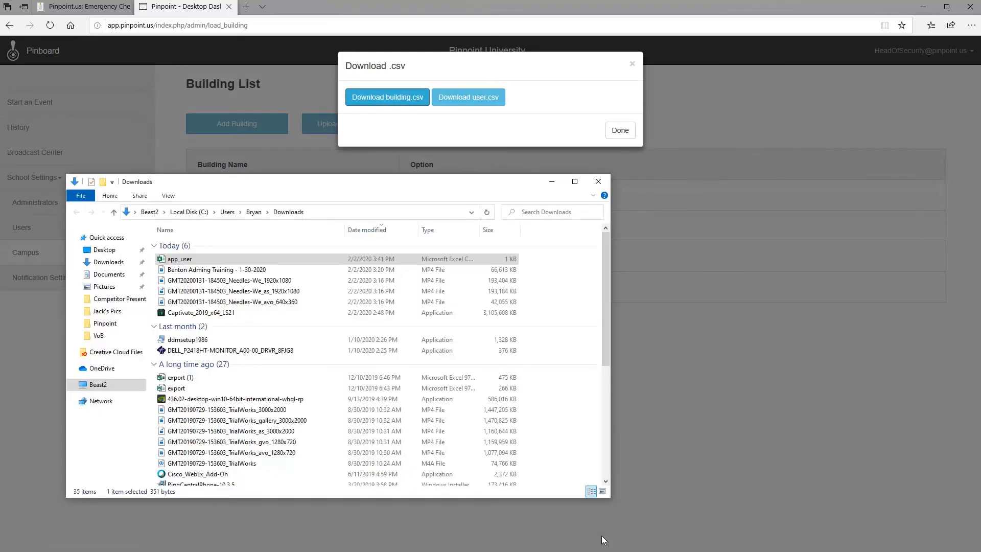
{"action": "double_click", "coordinate": [272, 262]}
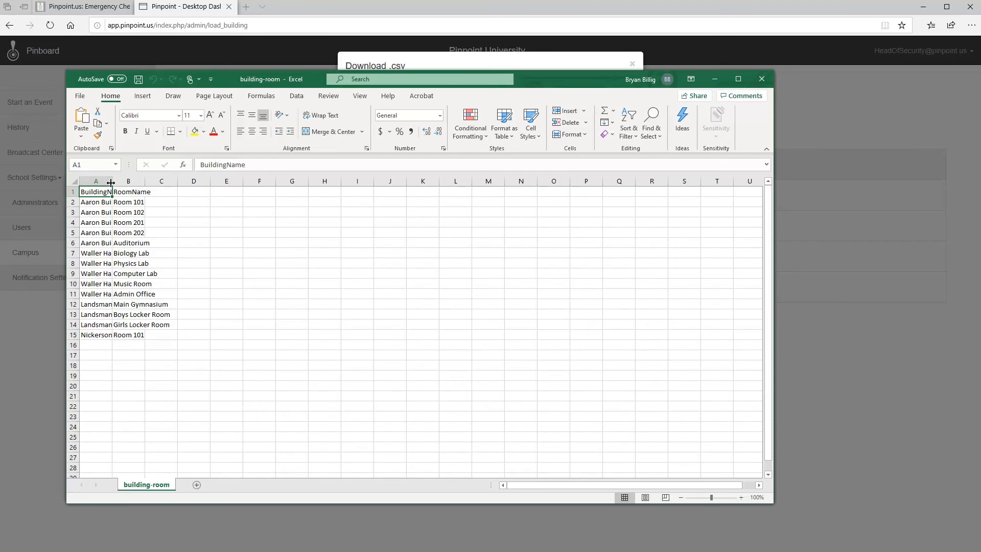
{"action": "left_click_drag", "start_coordinate": [112, 182], "coordinate": [219, 182]}
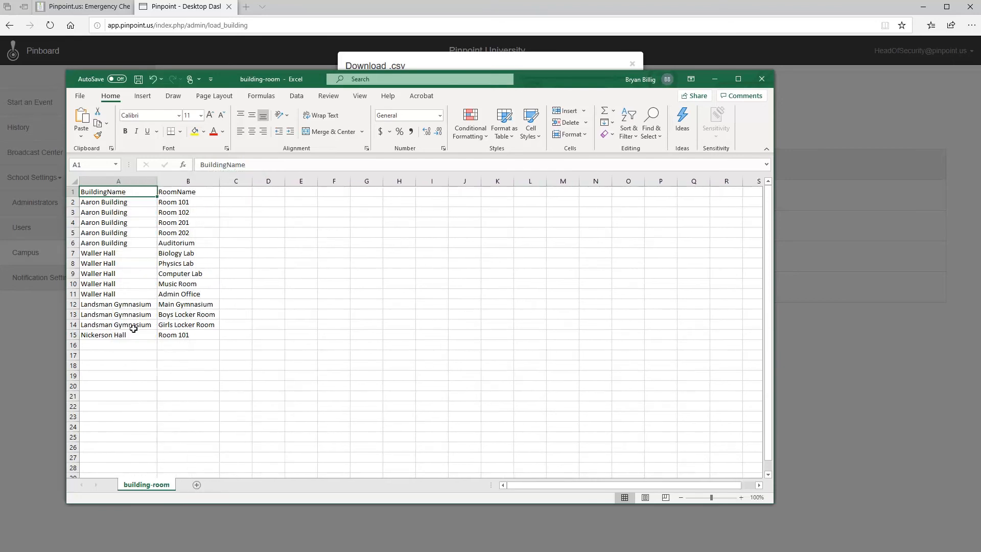
{"action": "left_click", "coordinate": [104, 347]}
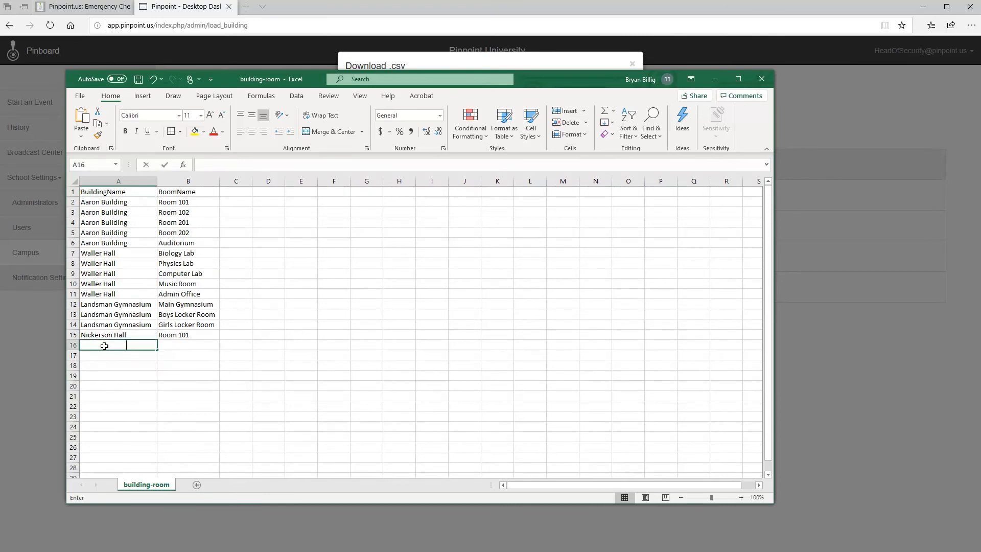
{"action": "type", "text": "Nickerson Hall"}
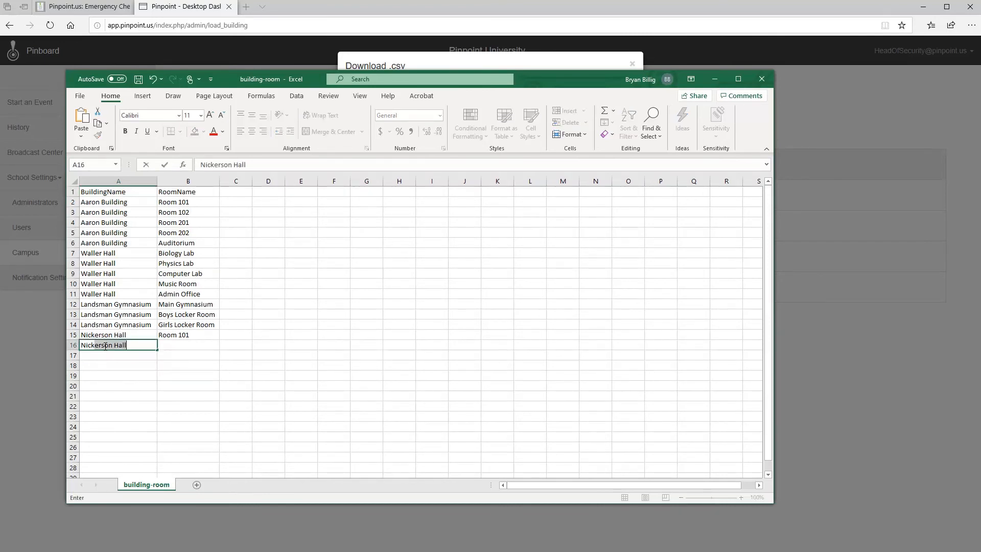
{"action": "key", "text": "Tab"}
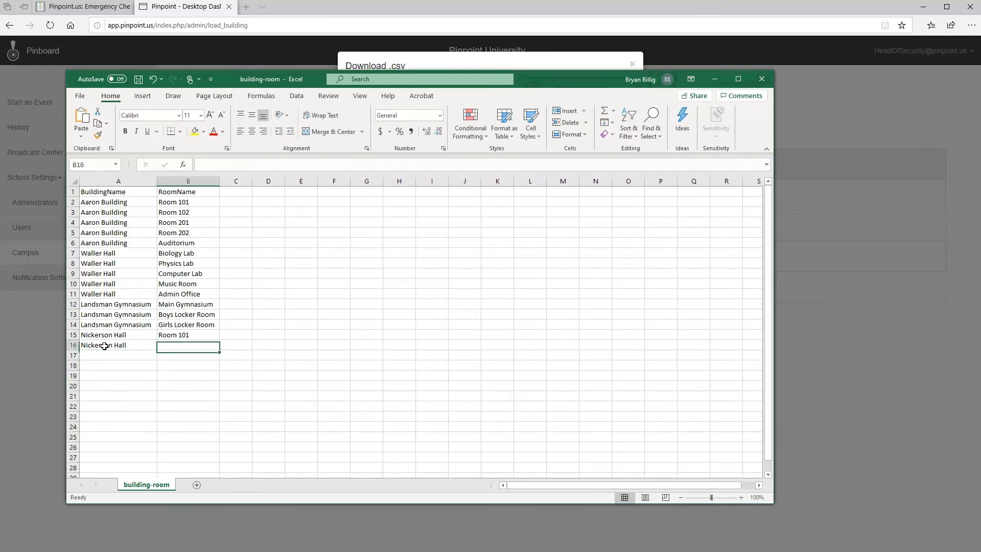
{"action": "type", "text": "Room 102"}
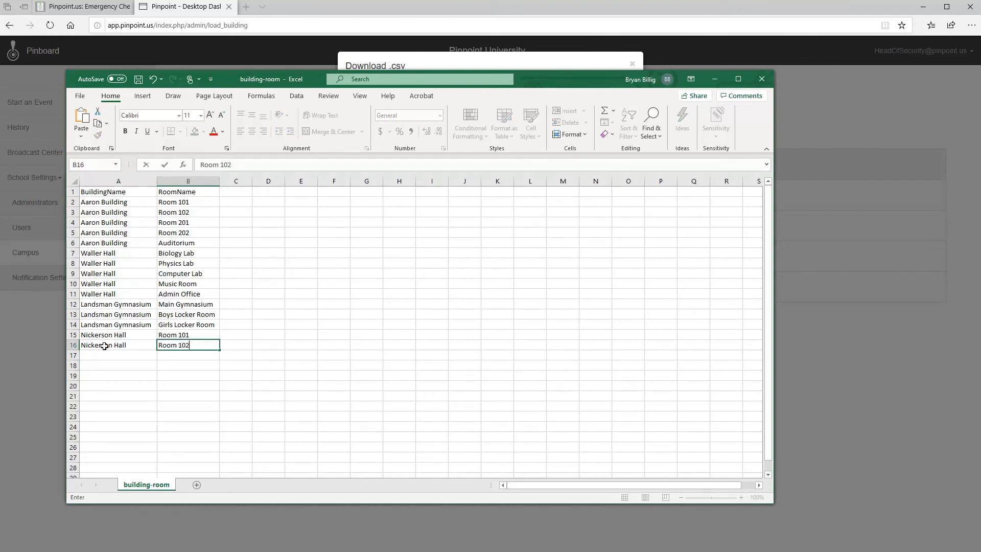
{"action": "key", "text": "Return"}
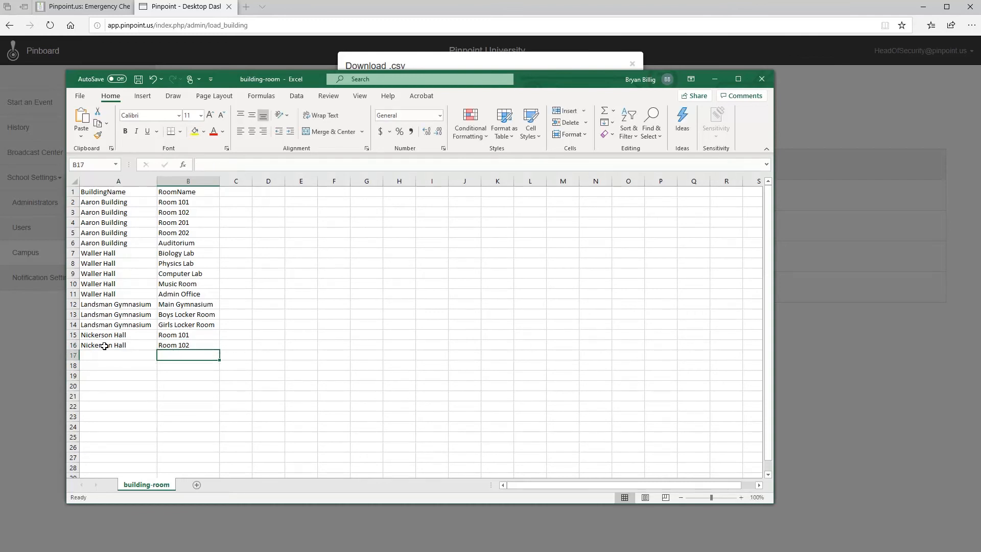
Step: Enter test building names Baker Hall and Bakers Hall in rows 17 and 18
{"action": "key", "text": "Left"}
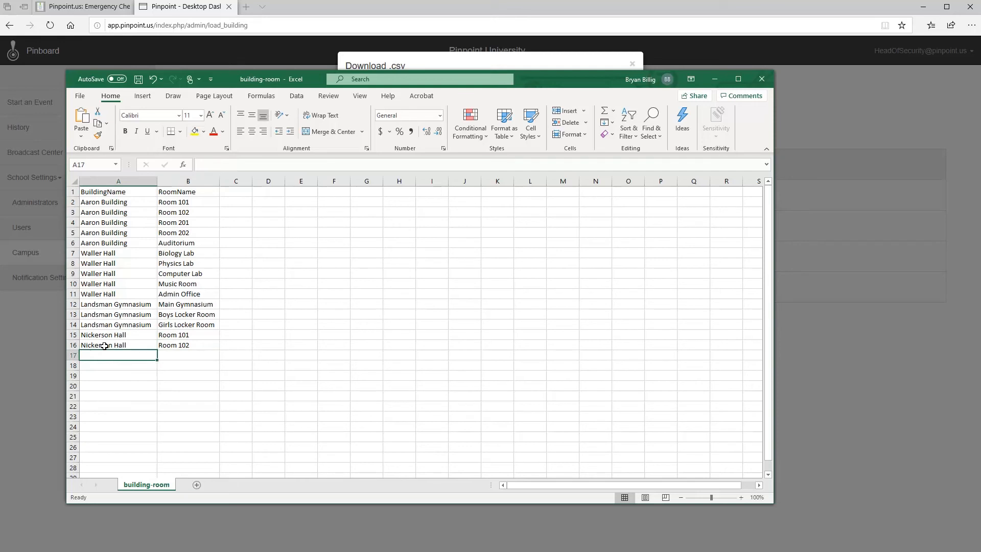
{"action": "type", "text": "Bake"}
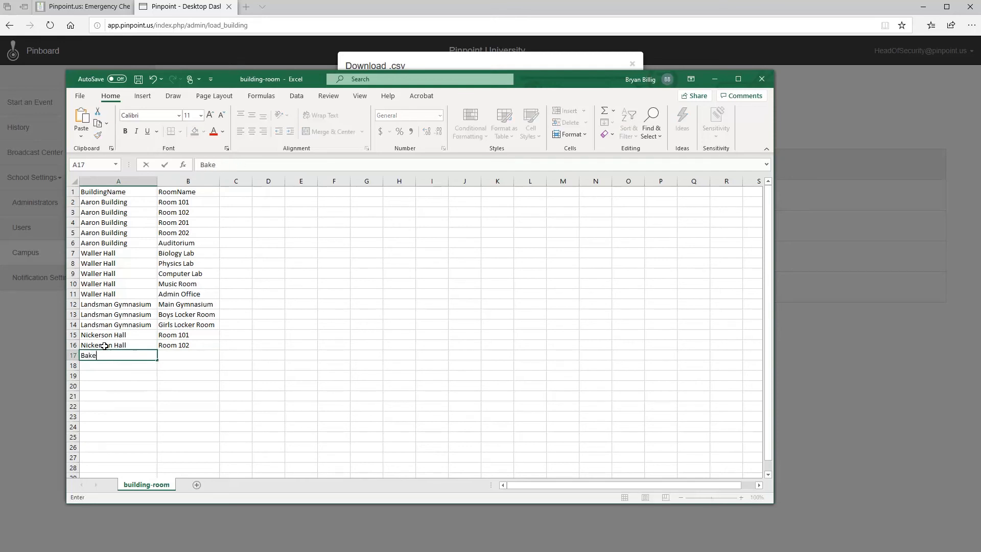
{"action": "type", "text": "r Hall"}
{"action": "key", "text": "Return"}
{"action": "type", "text": "Bakers "}
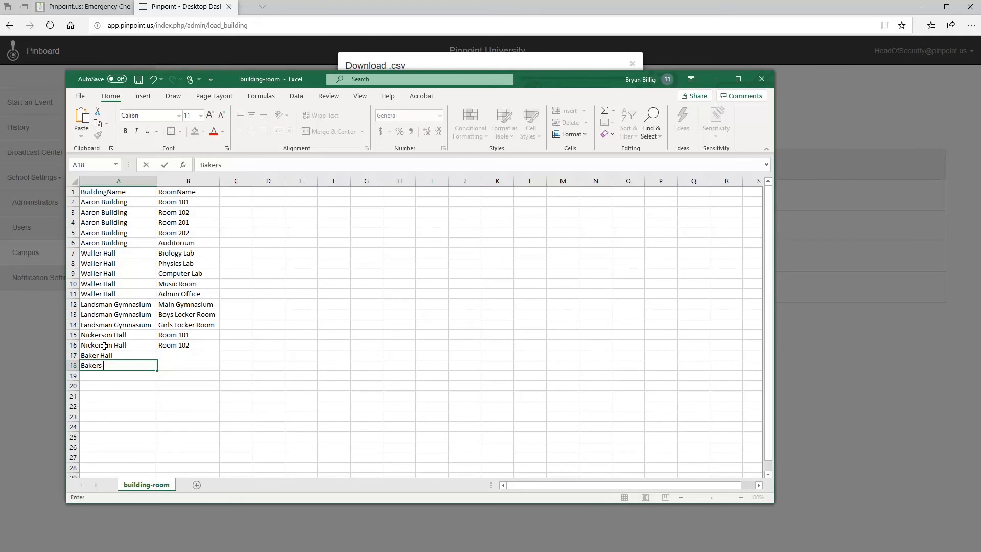
{"action": "type", "text": "Hall"}
{"action": "key", "text": "Return"}
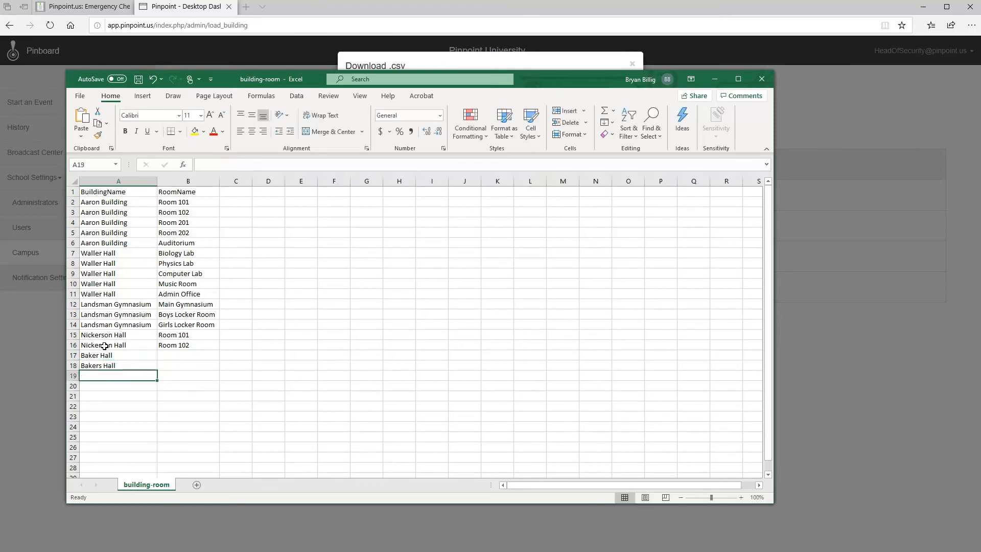
{"action": "key", "text": "Up"}
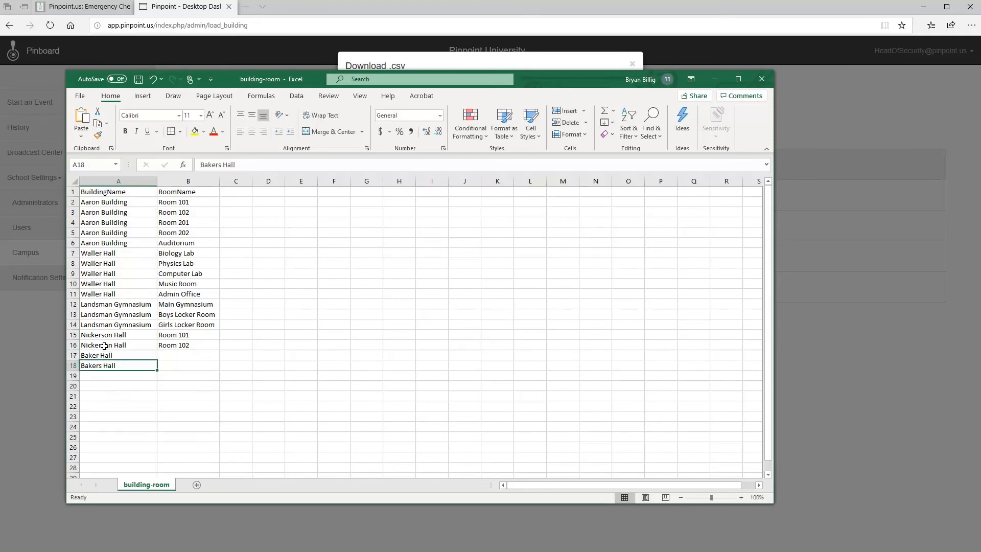
Step: Clear the Baker Hall and Bakers Hall test entries, then save and close the workbook
{"action": "left_click_drag", "start_coordinate": [105, 353], "coordinate": [110, 365]}
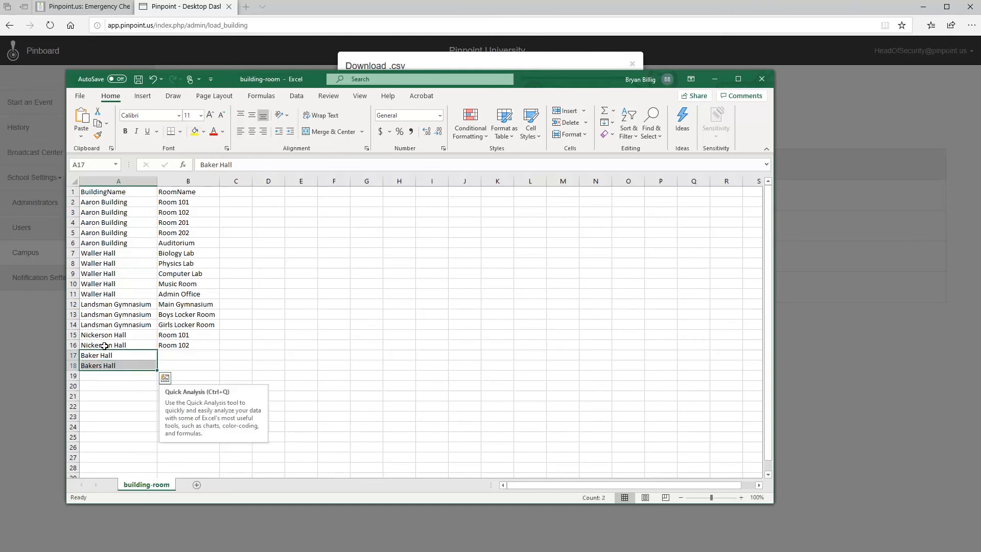
{"action": "key", "text": "Delete"}
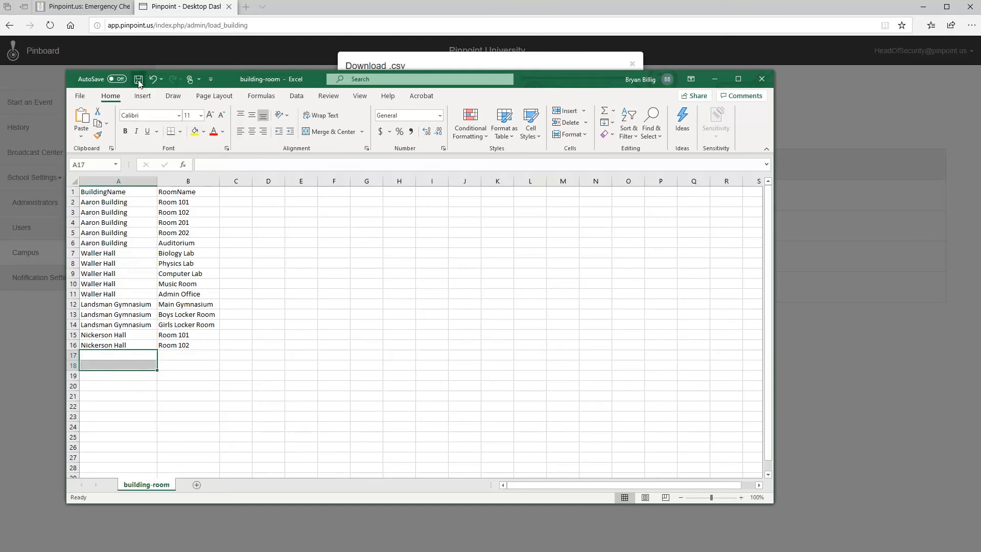
{"action": "left_click", "coordinate": [138, 79]}
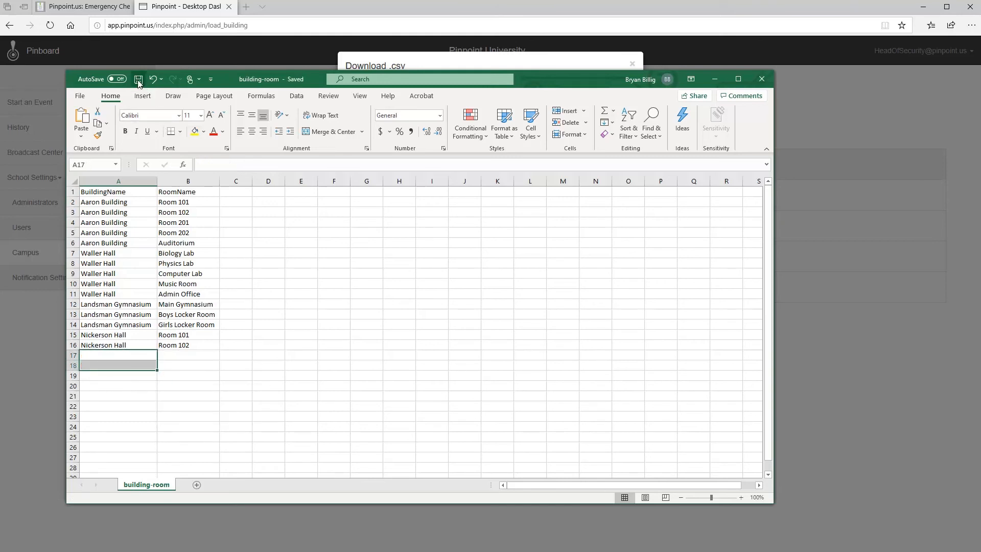
{"action": "left_click", "coordinate": [763, 76]}
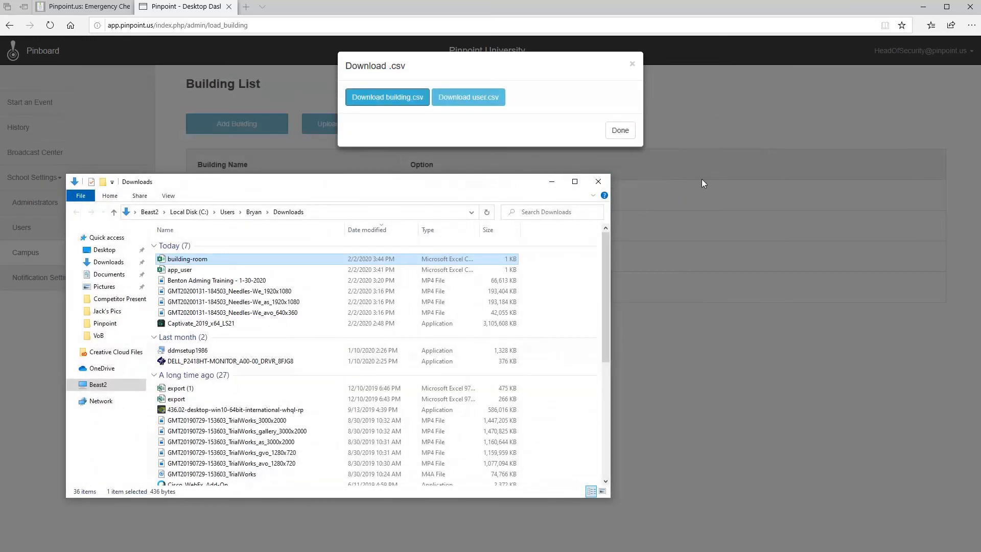
Step: Upload building-room.csv and confirm Nickerson Hall now lists Room 102 beside Room 101
{"action": "left_click", "coordinate": [620, 131]}
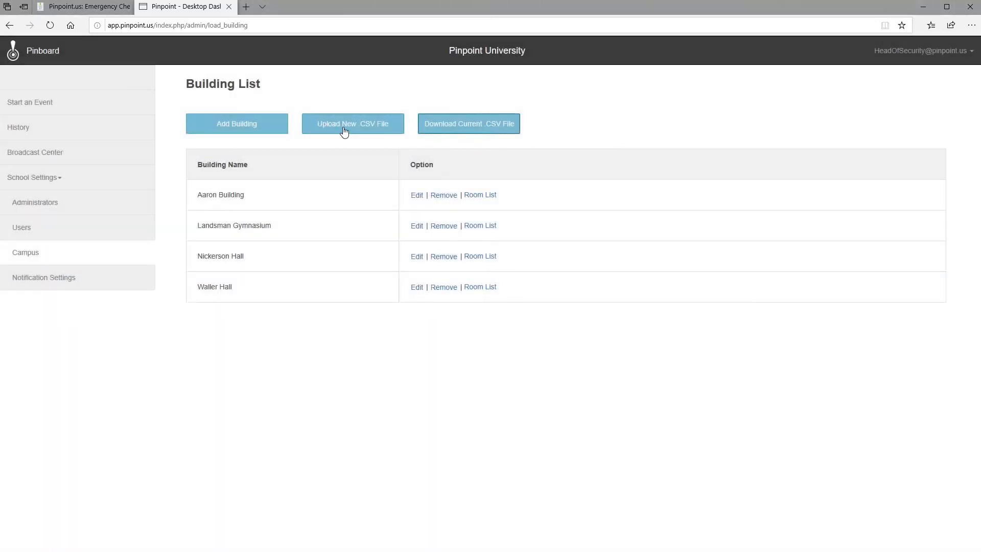
{"action": "left_click", "coordinate": [344, 131]}
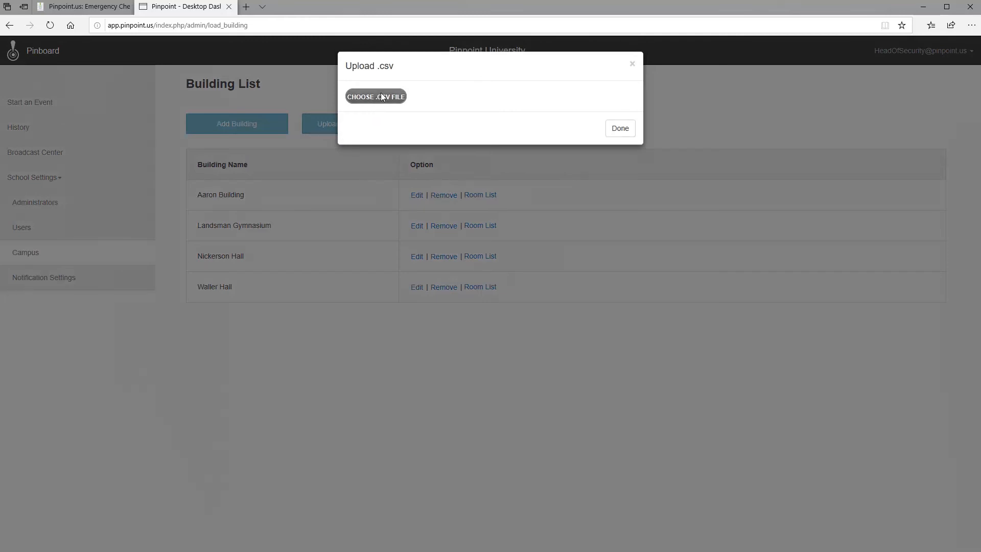
{"action": "left_click", "coordinate": [382, 96]}
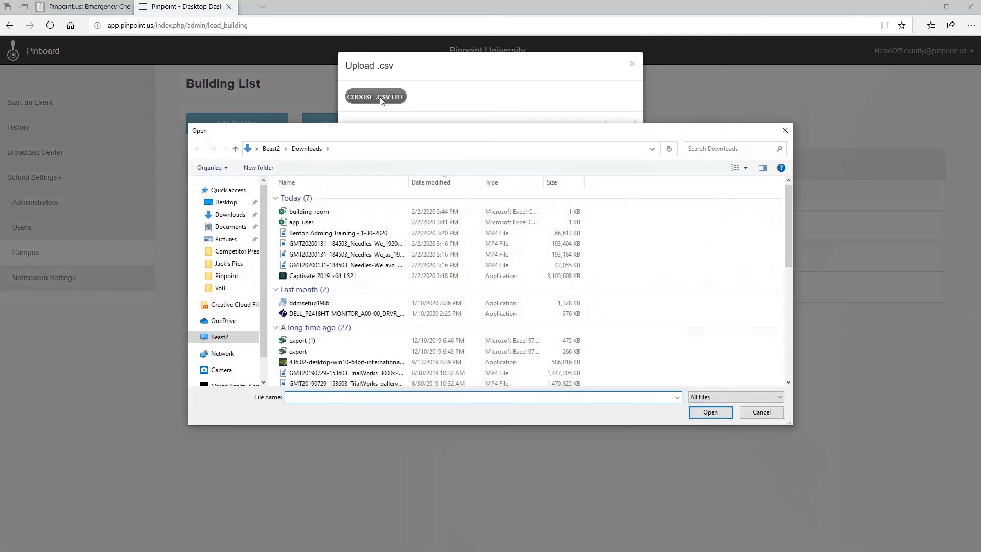
{"action": "left_click", "coordinate": [316, 213]}
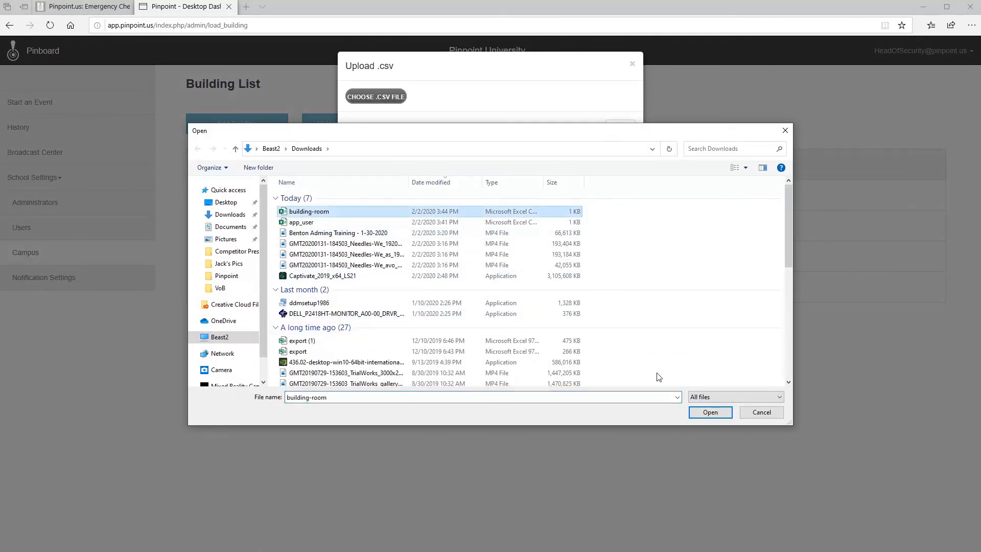
{"action": "left_click", "coordinate": [710, 412]}
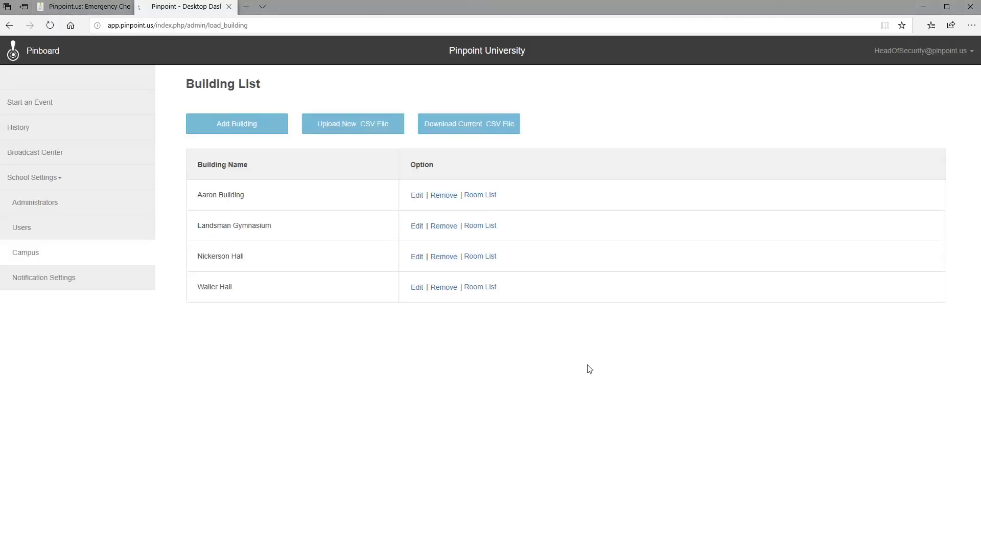
{"action": "left_click", "coordinate": [478, 257]}
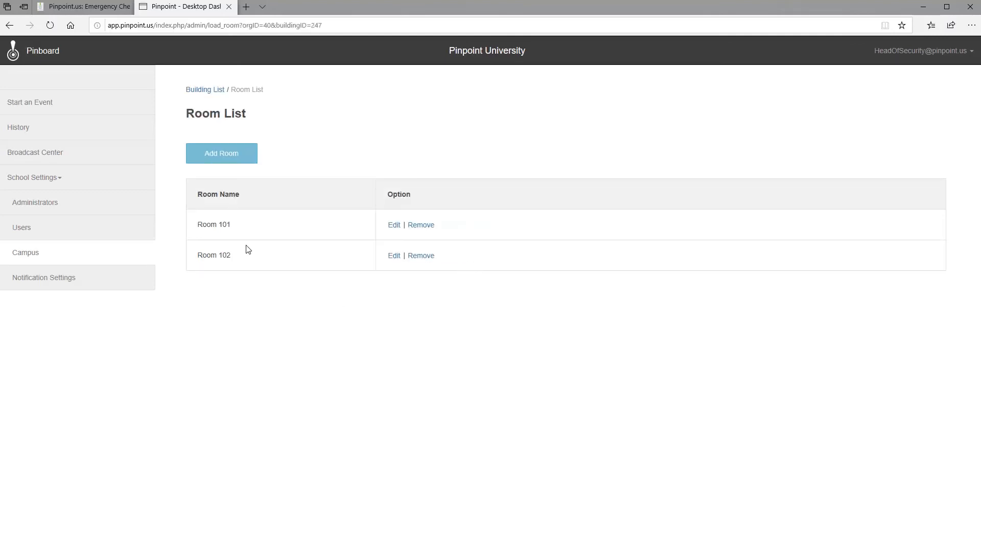
{"action": "left_click", "coordinate": [205, 90]}
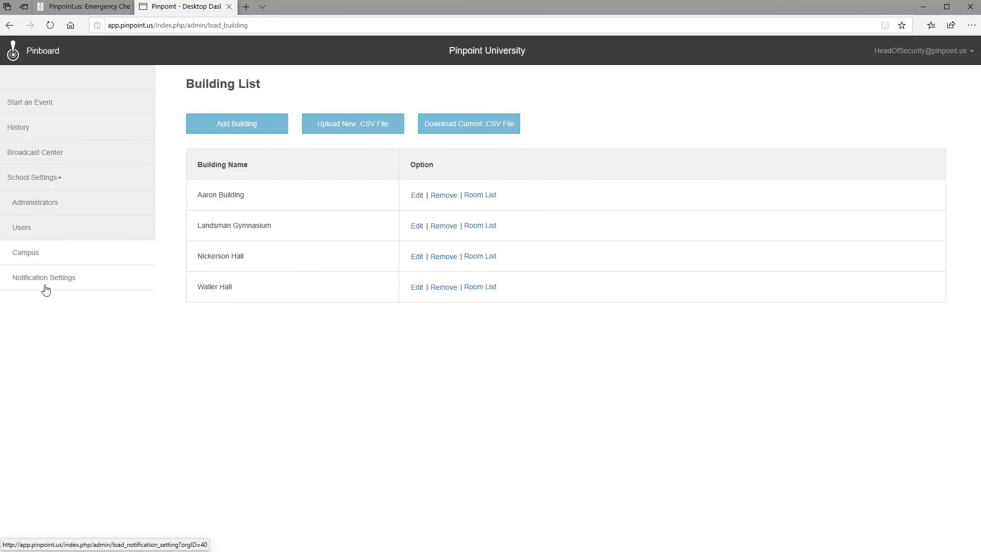
Step: Remove Parents as default recipients for Lockdown, Weather Lockdown and Evacuation, then view Administrators
{"action": "left_click", "coordinate": [77, 288]}
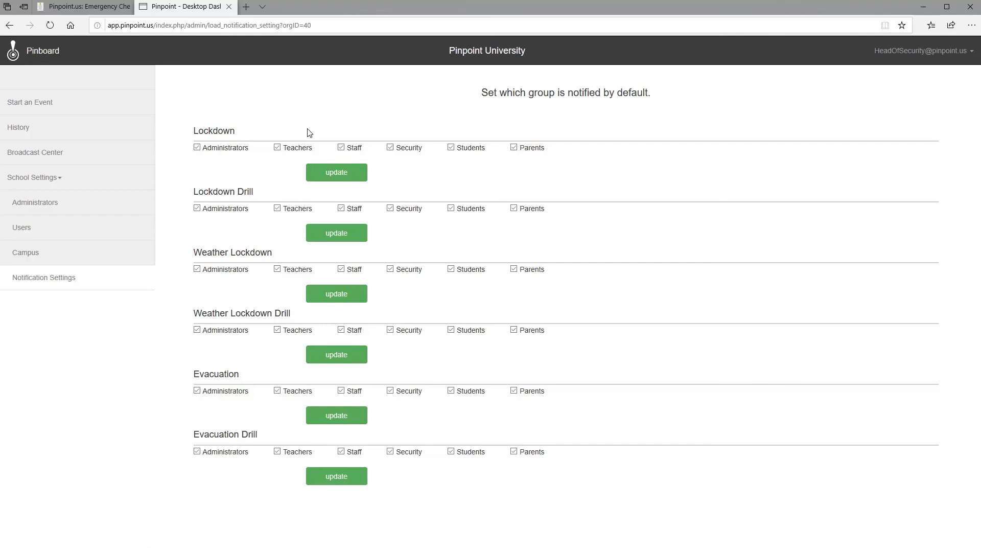
{"action": "left_click", "coordinate": [514, 148]}
{"action": "left_click", "coordinate": [515, 270]}
{"action": "left_click", "coordinate": [515, 391]}
{"action": "left_click", "coordinate": [345, 175]}
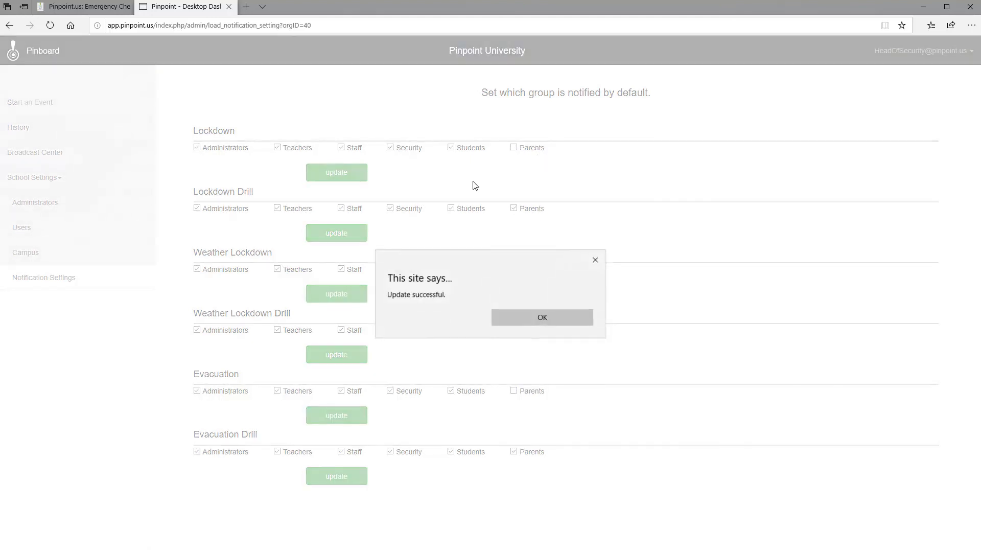
{"action": "left_click", "coordinate": [543, 317]}
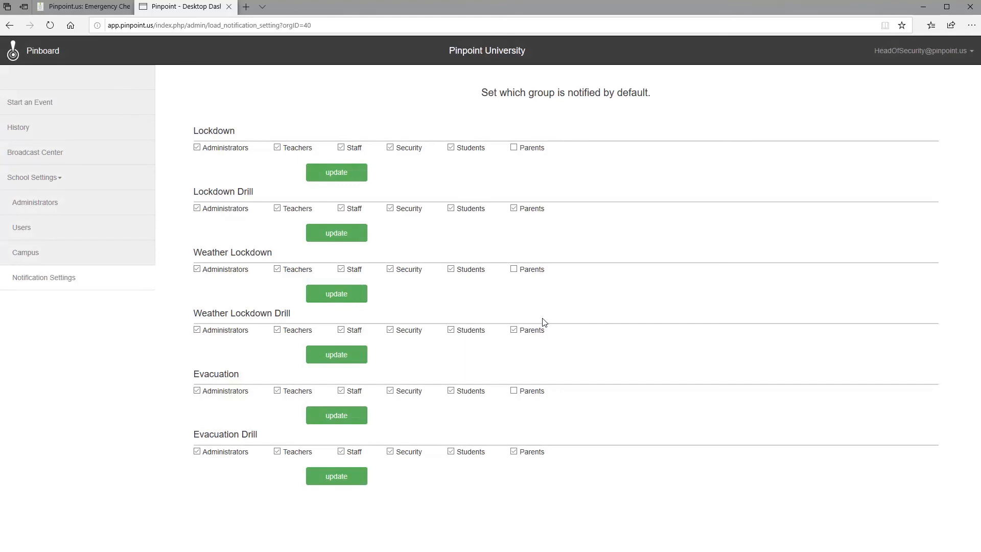
{"action": "left_click", "coordinate": [78, 209]}
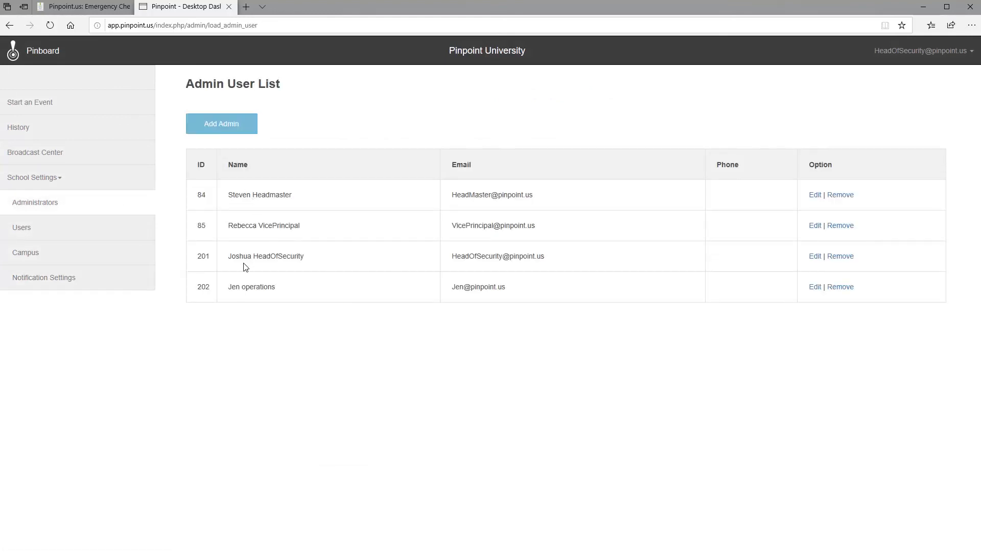
Step: Change administrator 202's last name from 'operations' to 'Operations', then view Users
{"action": "left_click", "coordinate": [815, 287]}
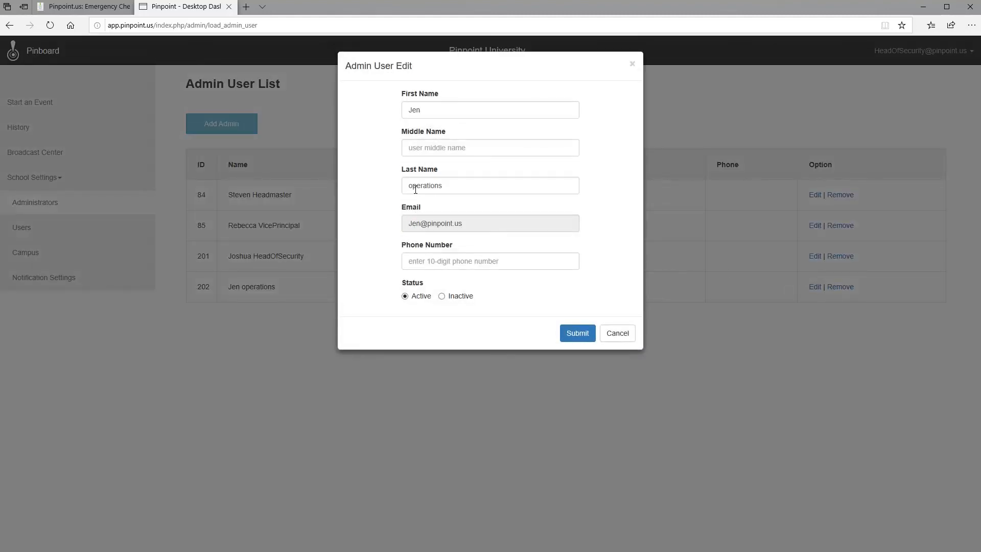
{"action": "left_click", "coordinate": [414, 189]}
{"action": "key", "text": "BackSpace"}
{"action": "type", "text": "O"}
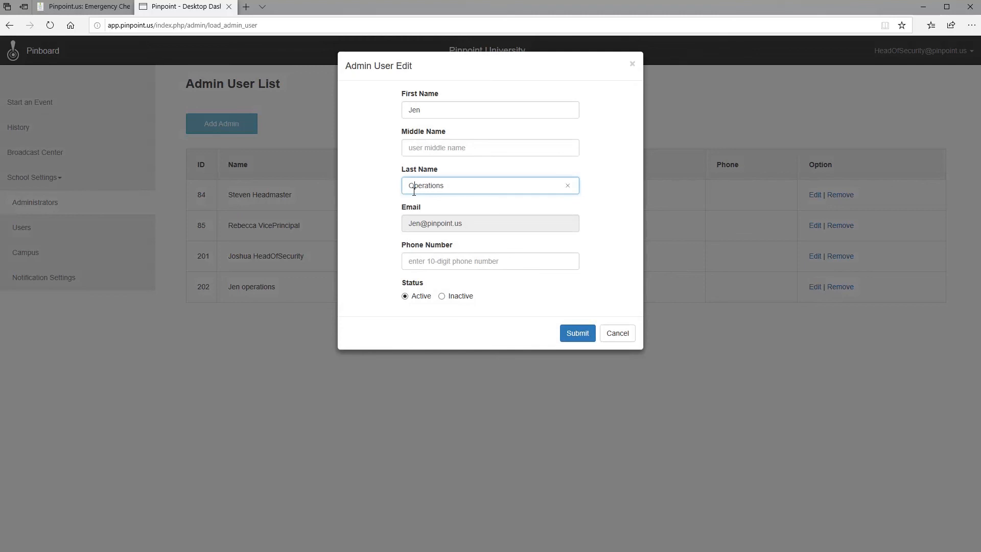
{"action": "left_click", "coordinate": [568, 334]}
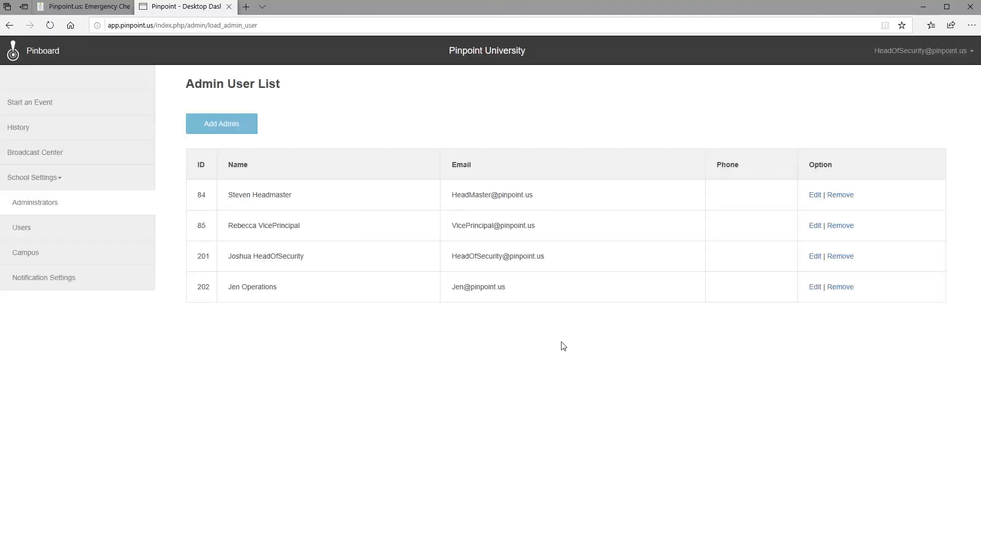
{"action": "left_click", "coordinate": [88, 229]}
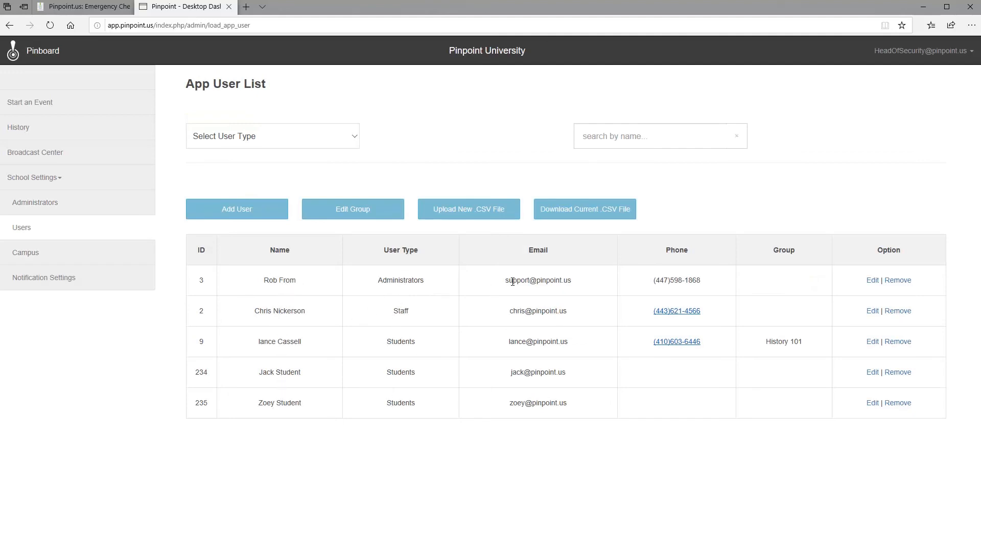
Step: Check Aaron Building's Room List, then return to the four-building Building List
{"action": "left_click", "coordinate": [15, 258]}
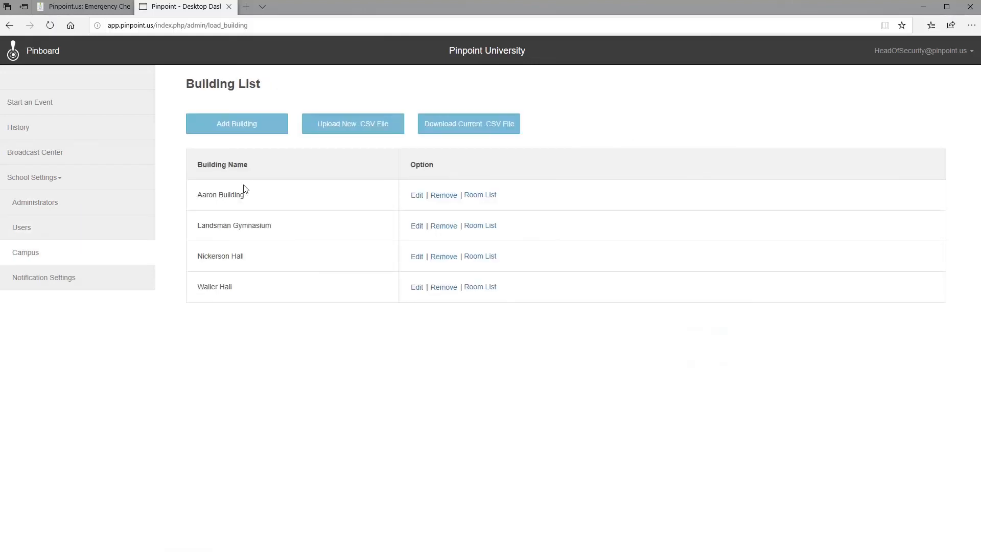
{"action": "left_click", "coordinate": [469, 197]}
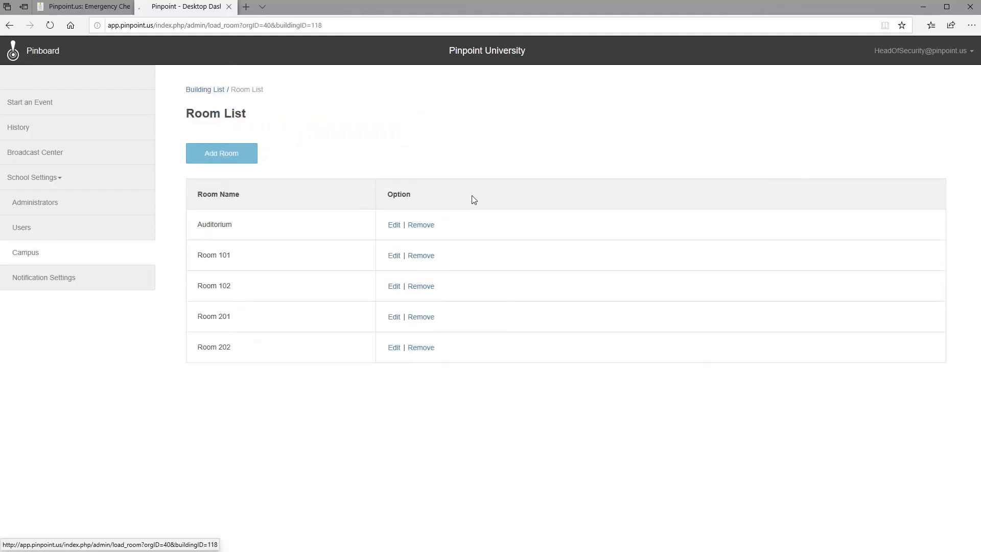
{"action": "left_click", "coordinate": [206, 91]}
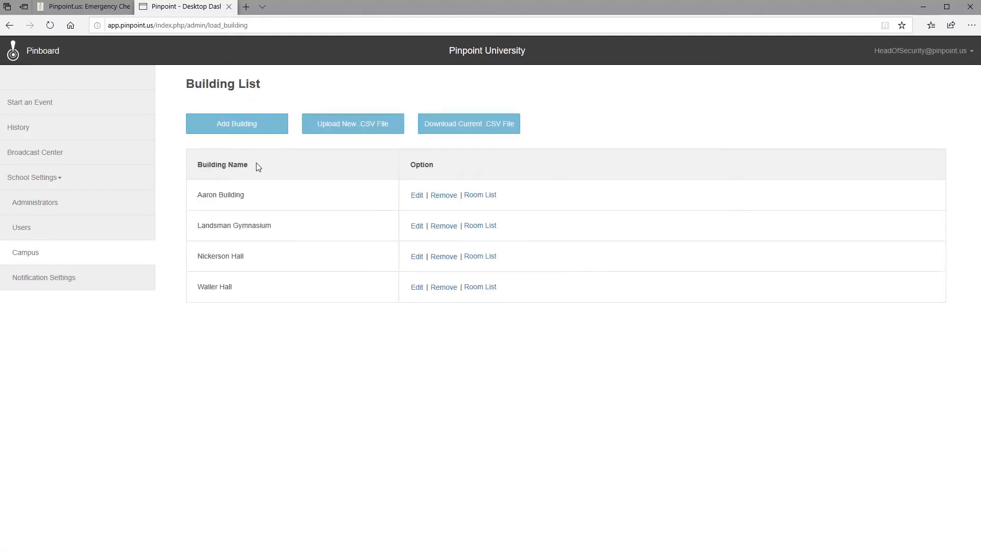